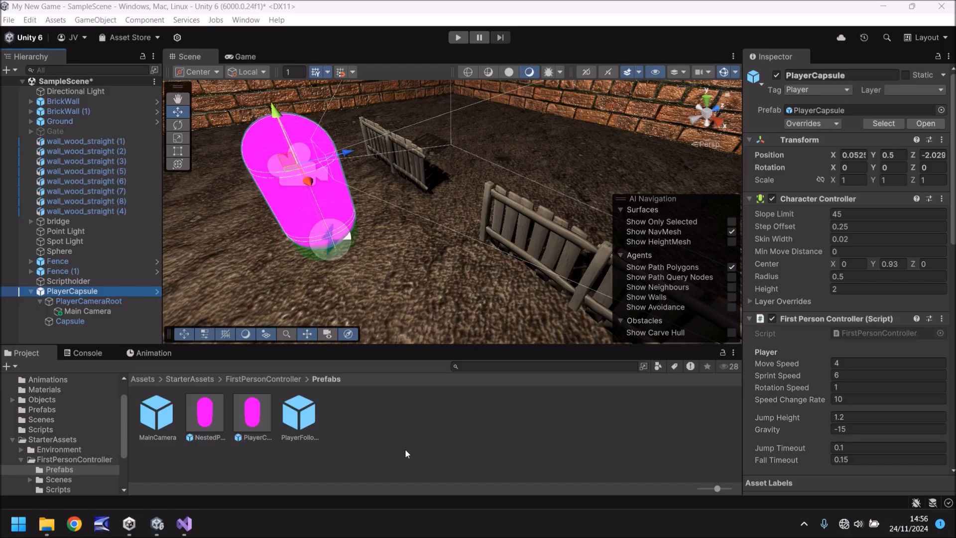
Step: Add a TextMeshPro UI text object to the scene and import the TMP Essentials resources
click(86, 19)
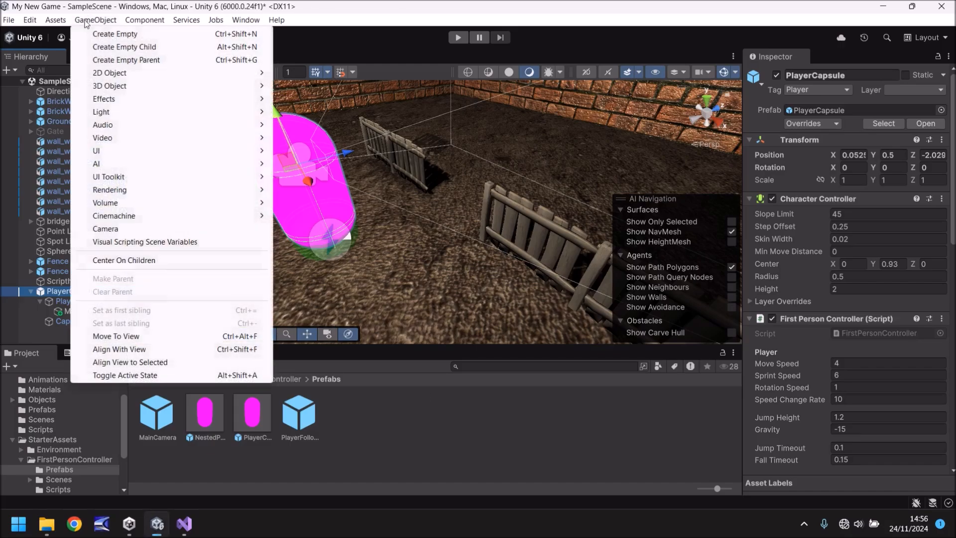
mouse_move(110, 153)
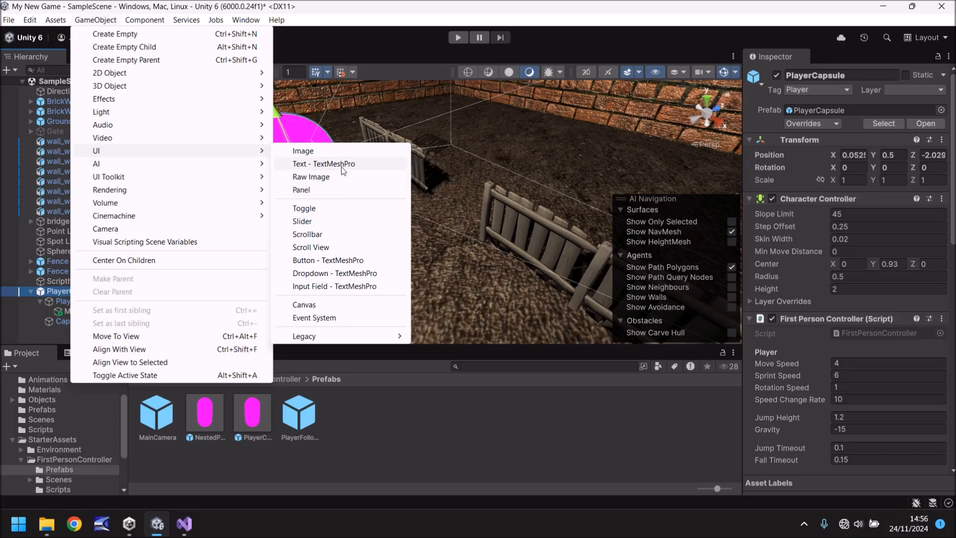
click(324, 164)
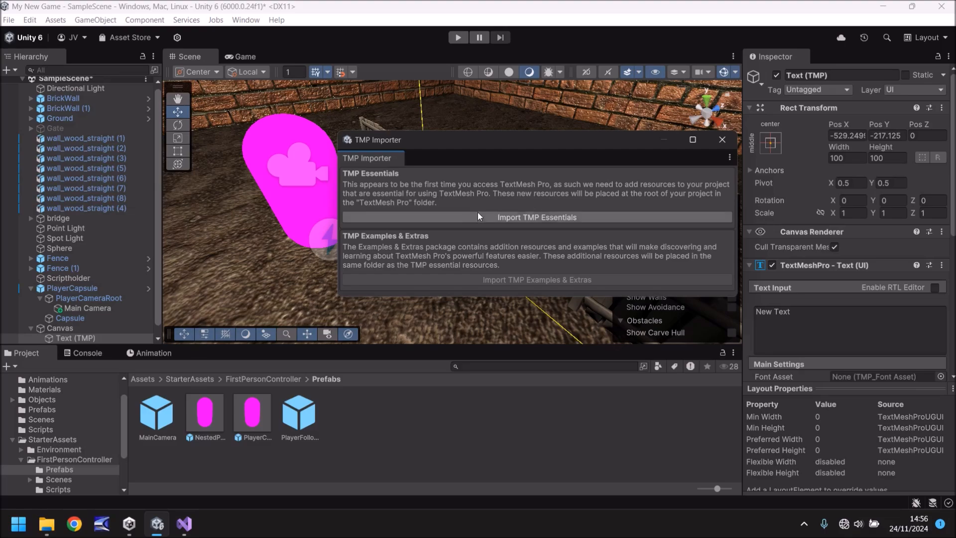
click(556, 217)
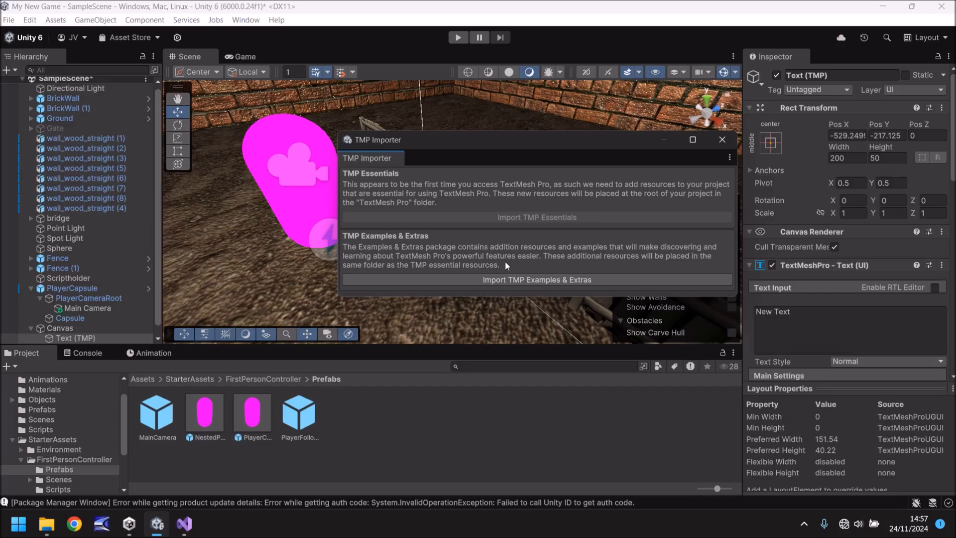
click(722, 140)
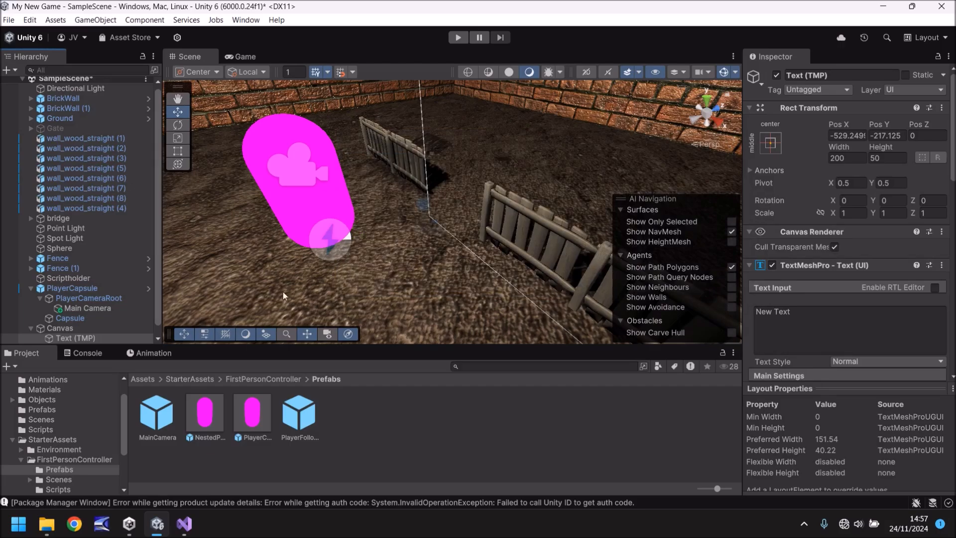
Step: Examine the EventSystem and Canvas objects' settings, the canvas outline in the scene, and the text's placement in the Game view
scroll(47, 325, down, 1)
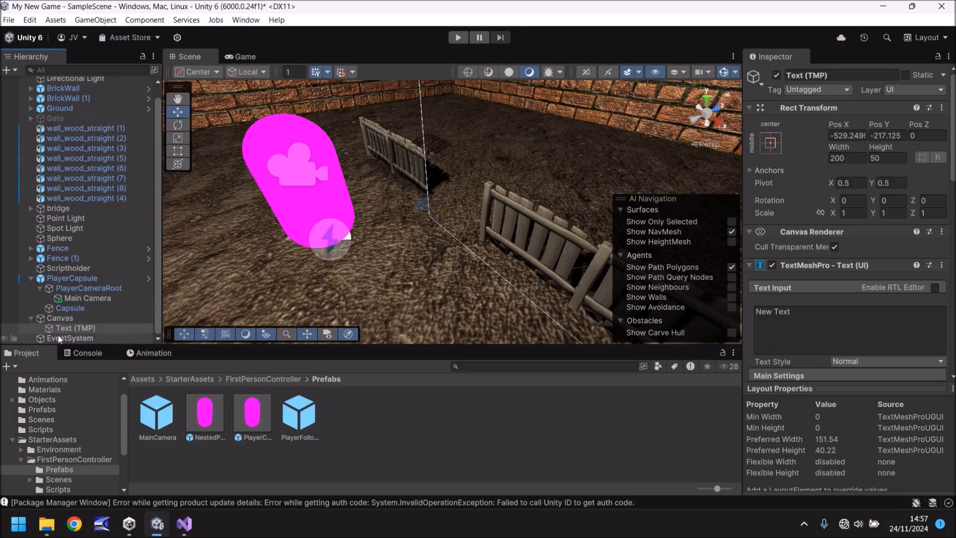
click(105, 337)
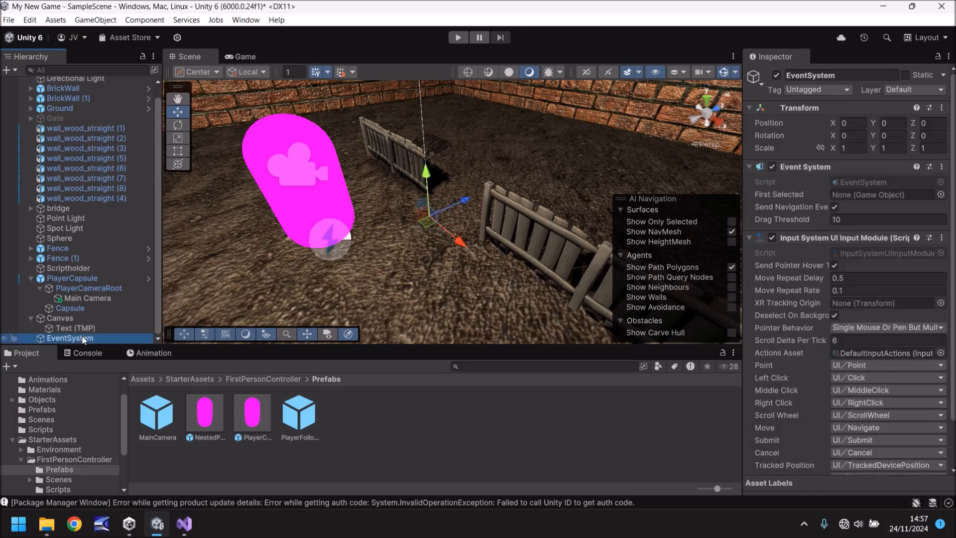
click(67, 316)
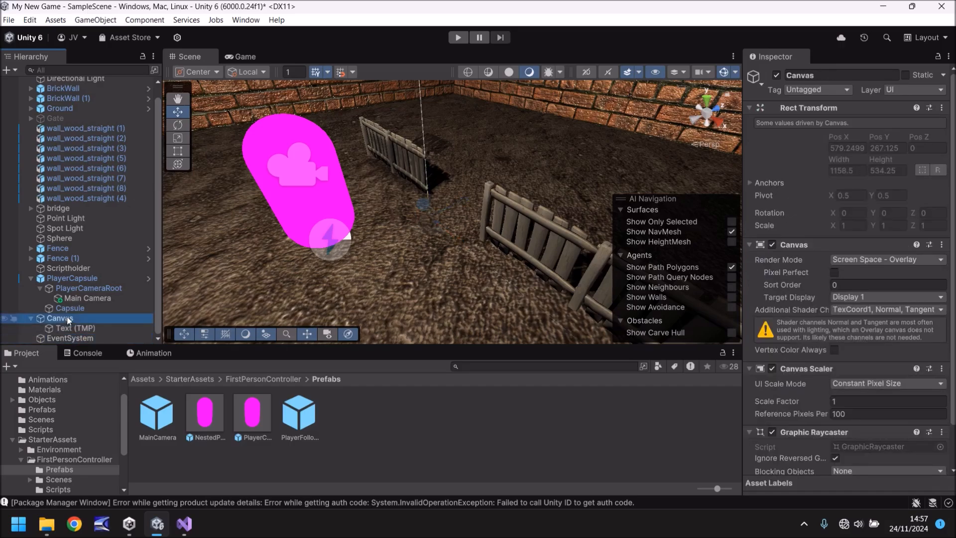
click(71, 337)
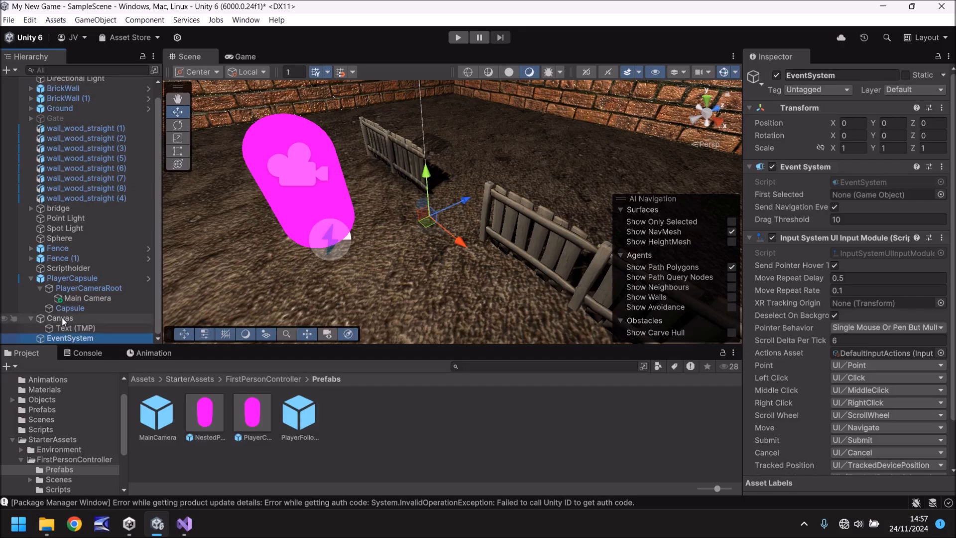
double_click(61, 318)
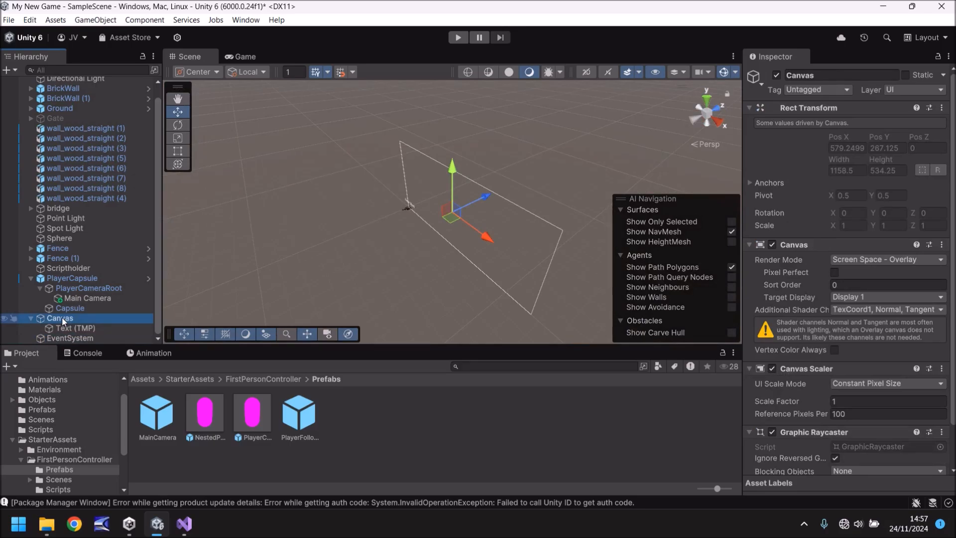
click(247, 56)
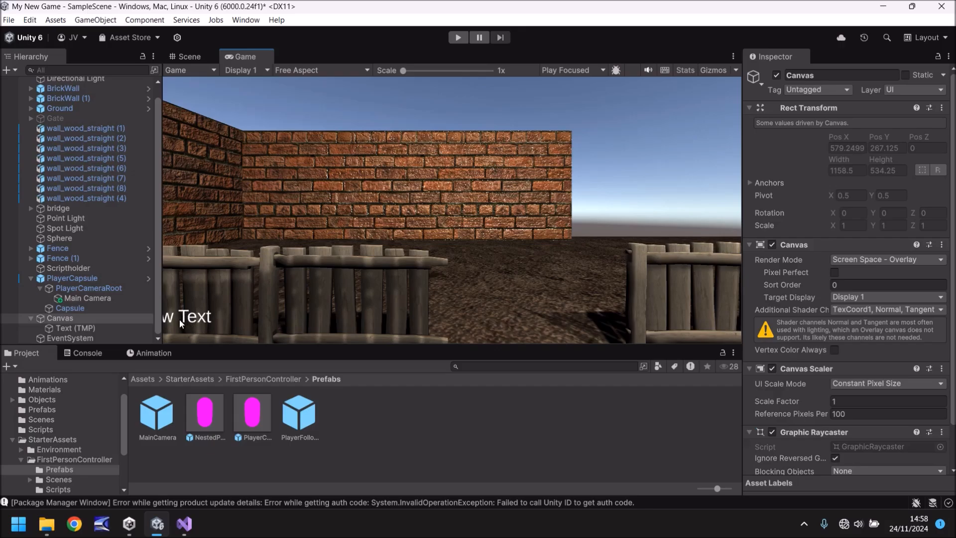
click(184, 56)
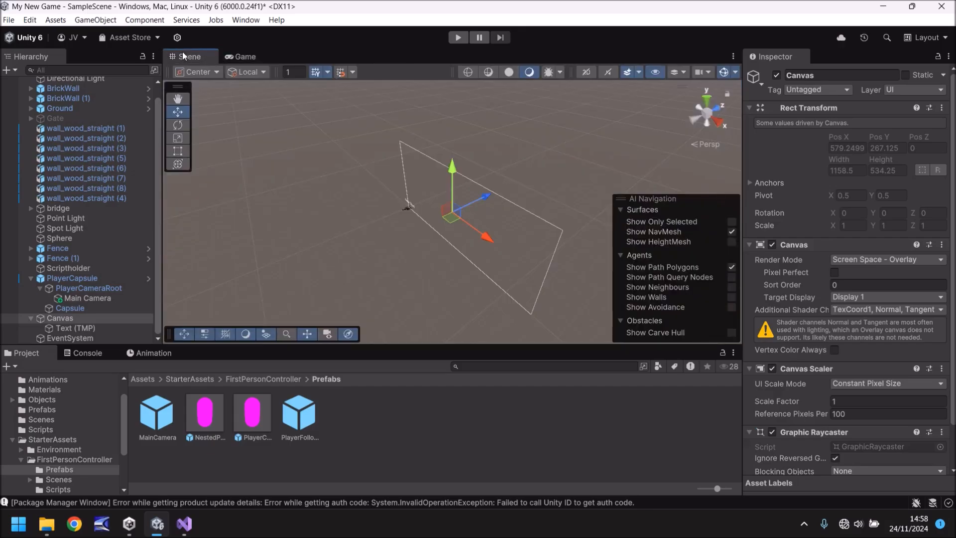
Step: Set the Canvas Scaler's UI Scale Mode to Scale With Screen Size
click(63, 318)
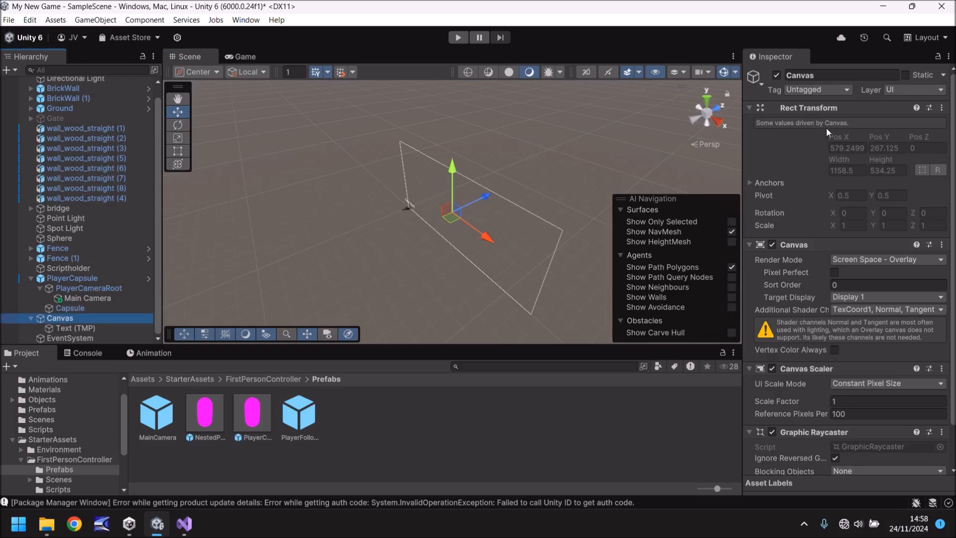
mouse_move(791, 385)
click(929, 383)
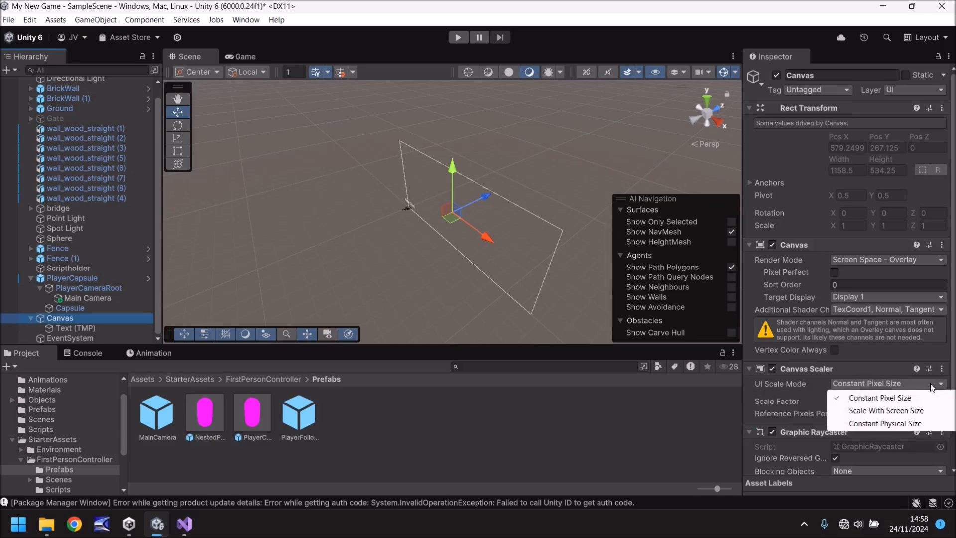
click(859, 411)
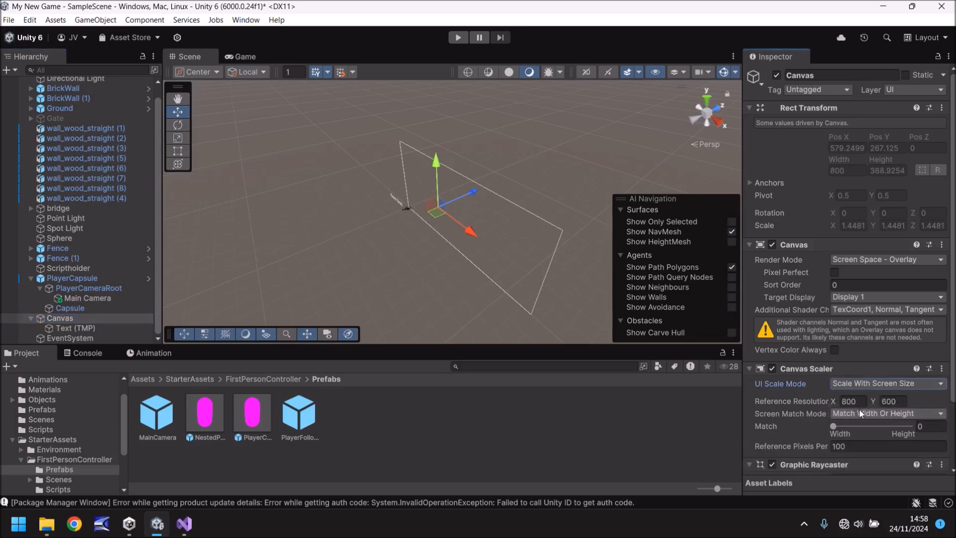
Step: Set the Canvas Scaler's Reference Resolution to 1920 by 1080 and check the text in the Game view
scroll(389, 208, up, 5)
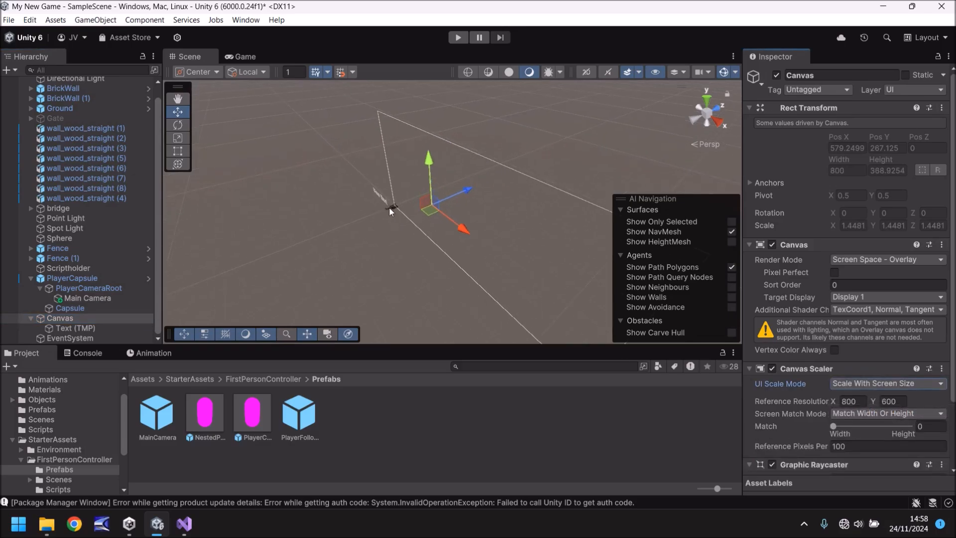
middle_drag(333, 221, 635, 227)
right_drag(320, 228, 292, 255)
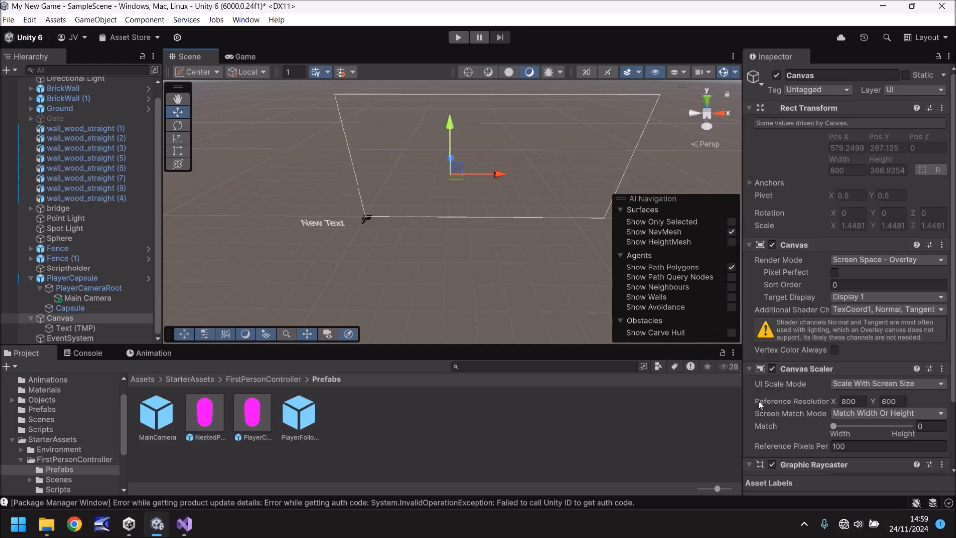
click(861, 402)
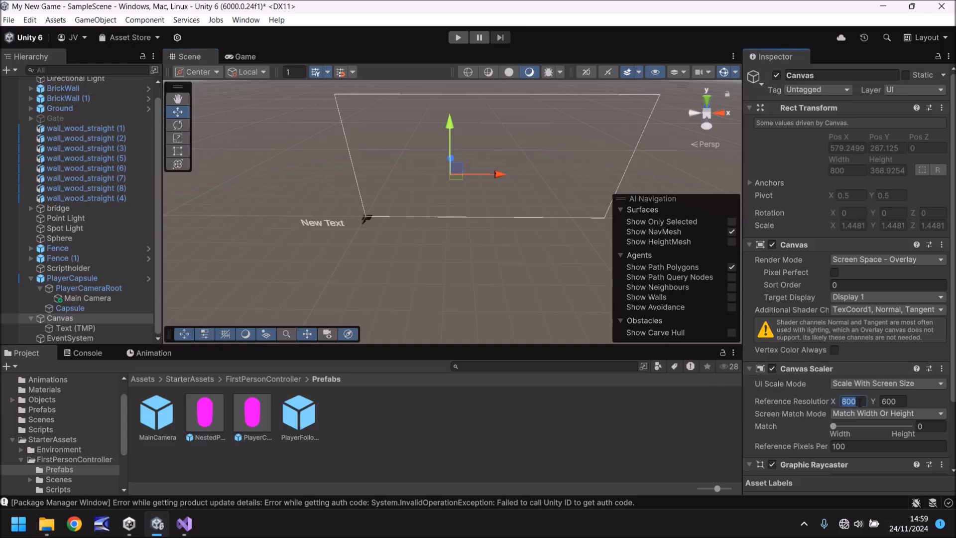
text(1920)
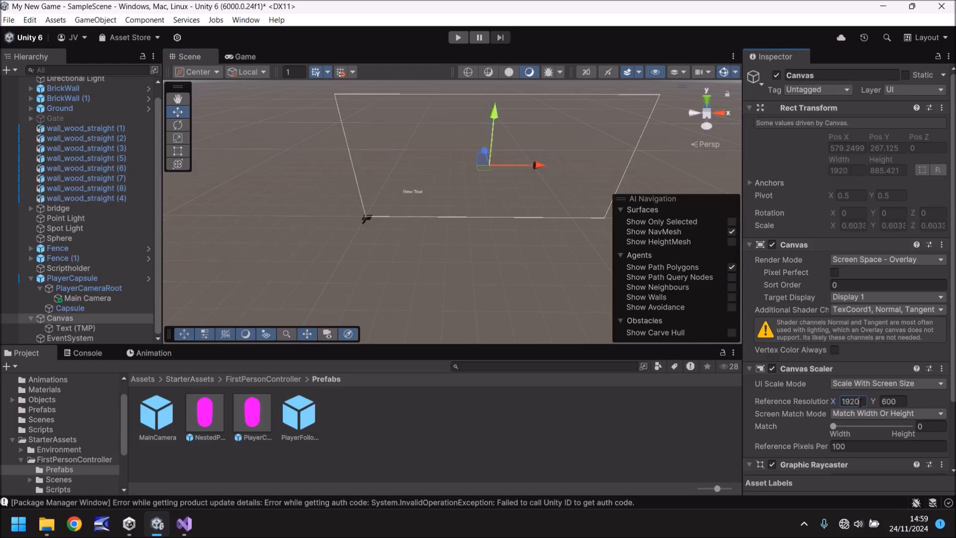
key(Tab)
text(1080)
click(245, 55)
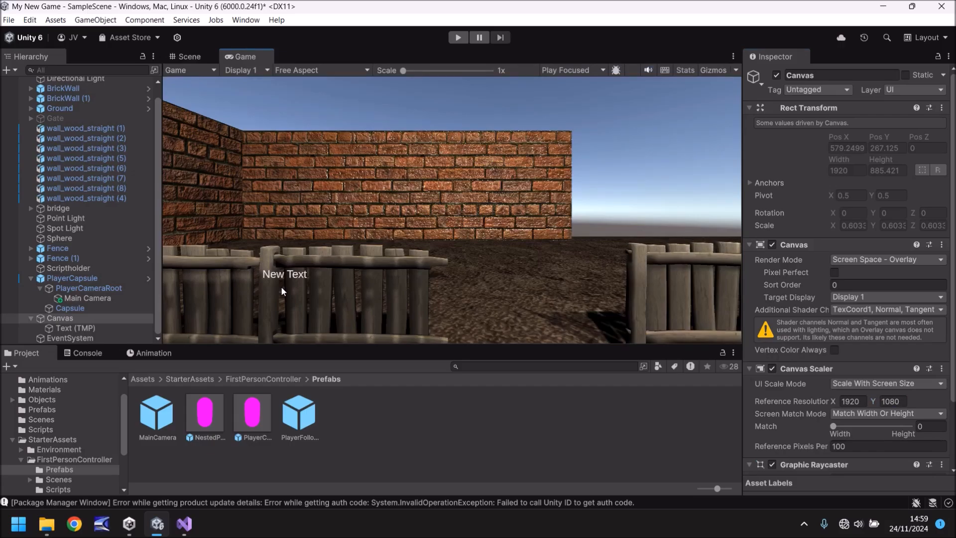
click(188, 56)
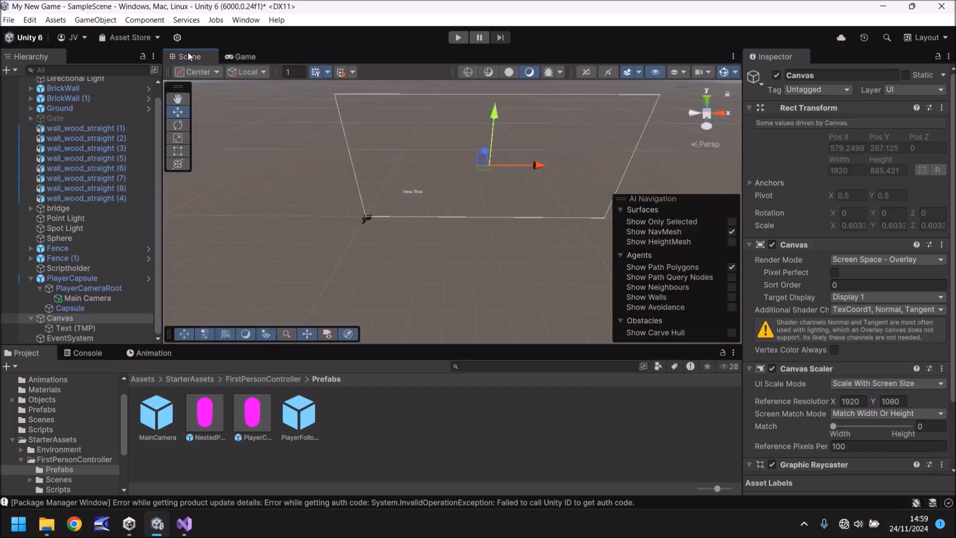
Step: Keep the Canvas Scaler's Screen Match Mode at Match Width Or Height and set its Match value to 0.5
click(843, 414)
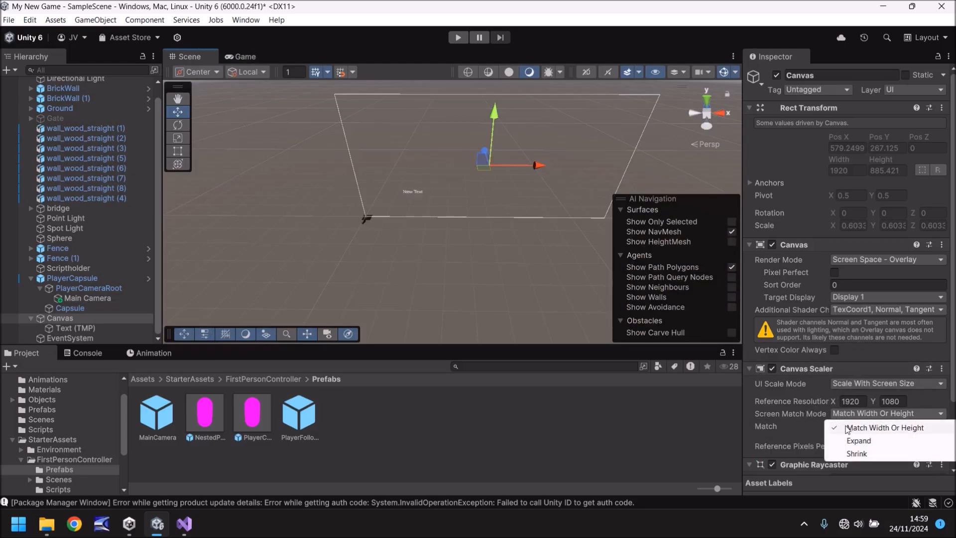
click(873, 414)
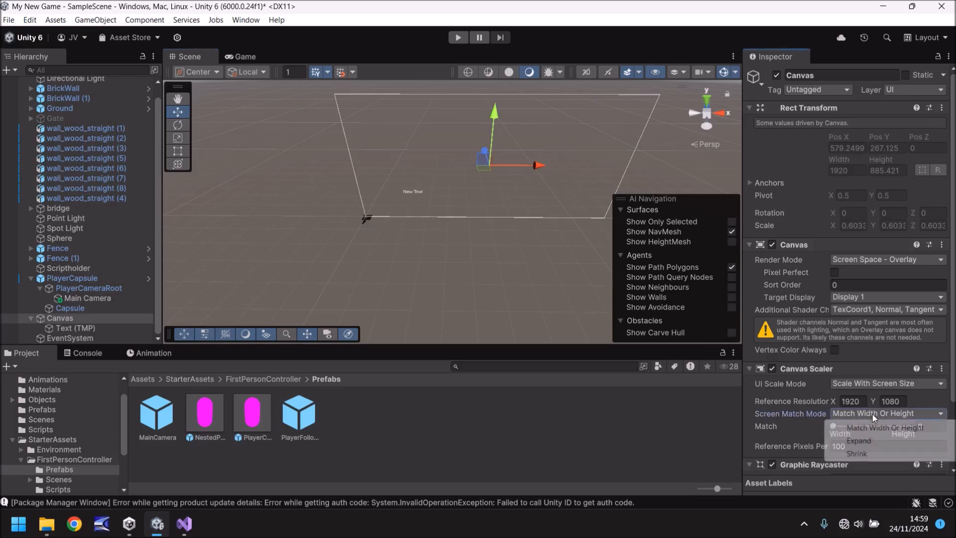
click(770, 426)
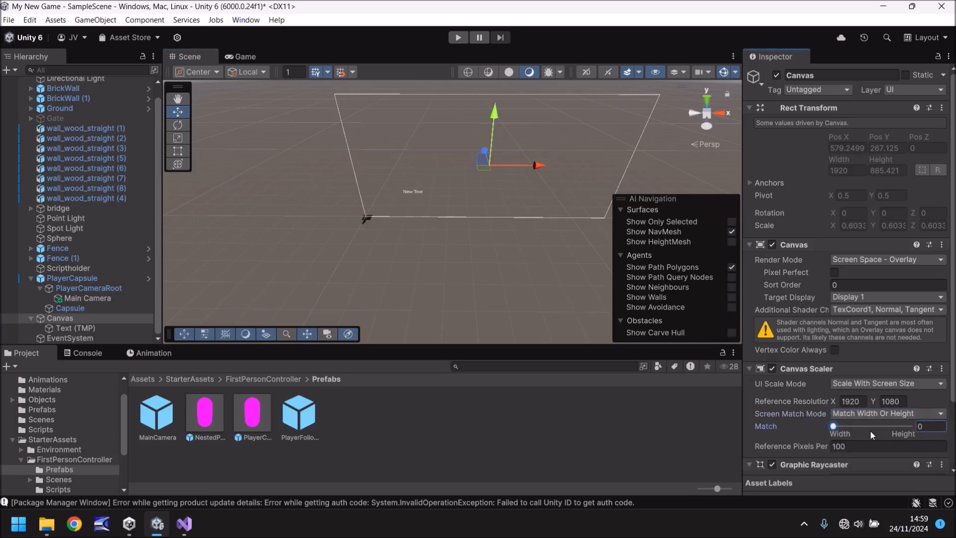
drag(833, 426, 933, 430)
click(933, 429)
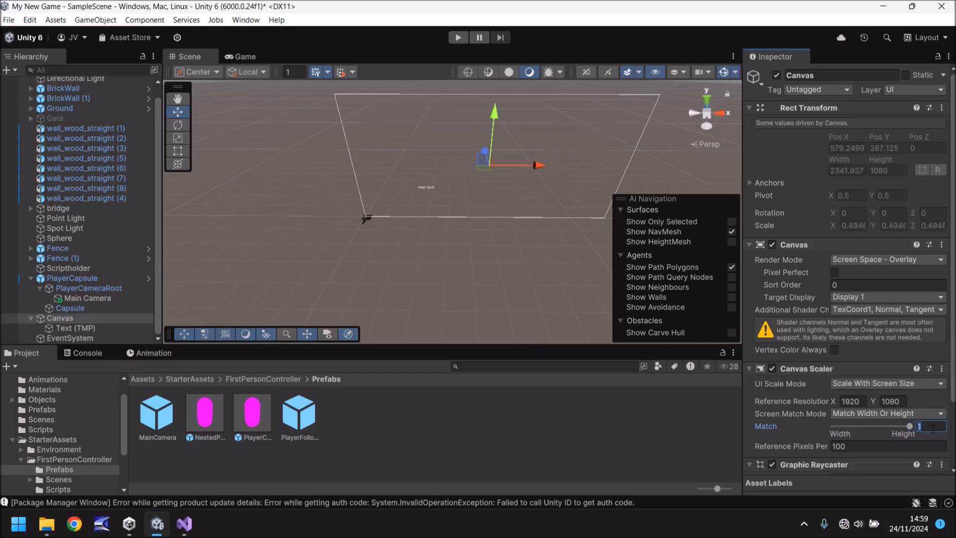
text(0.5)
scroll(857, 335, down, 3)
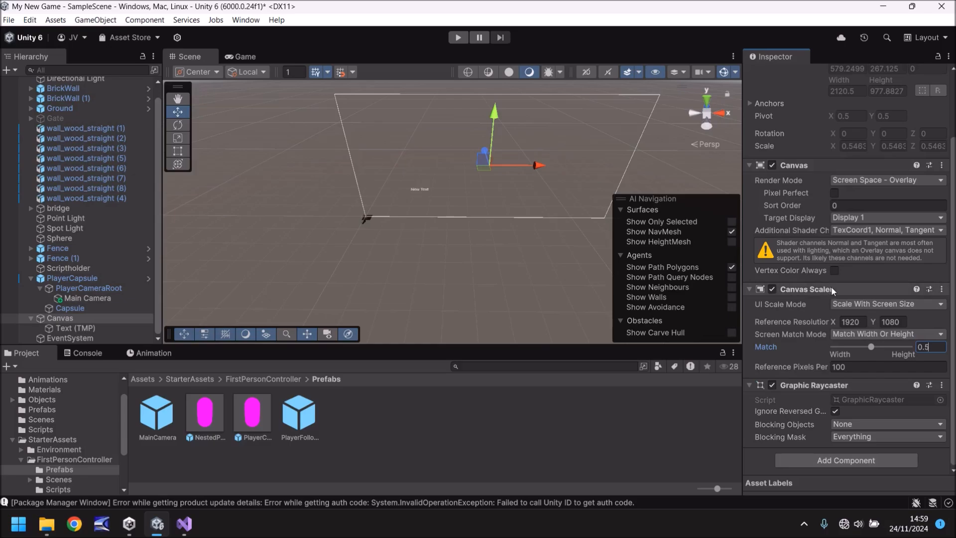
Step: Enlarge the Text (TMP) box with the Rect tool from its upper-left corner to about 291 wide and 75 high
click(68, 327)
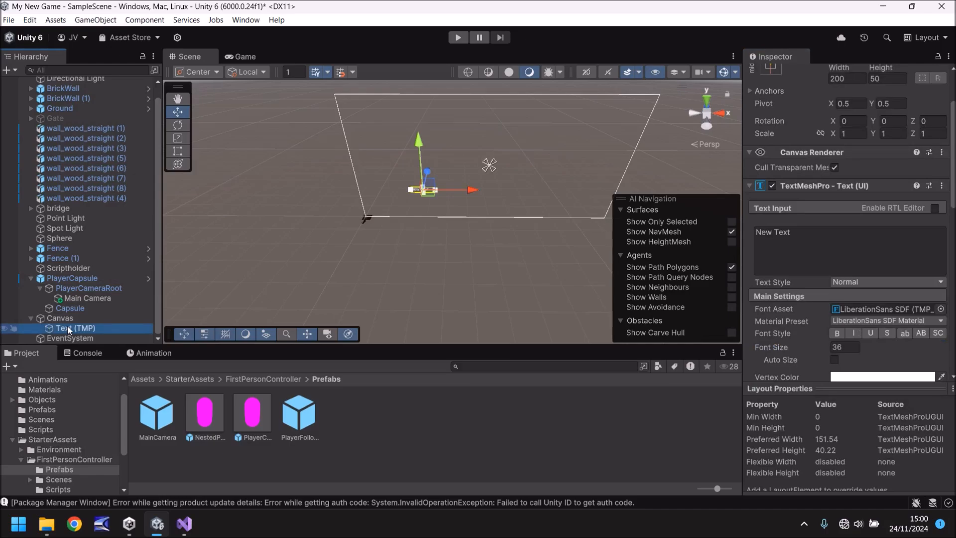
double_click(74, 327)
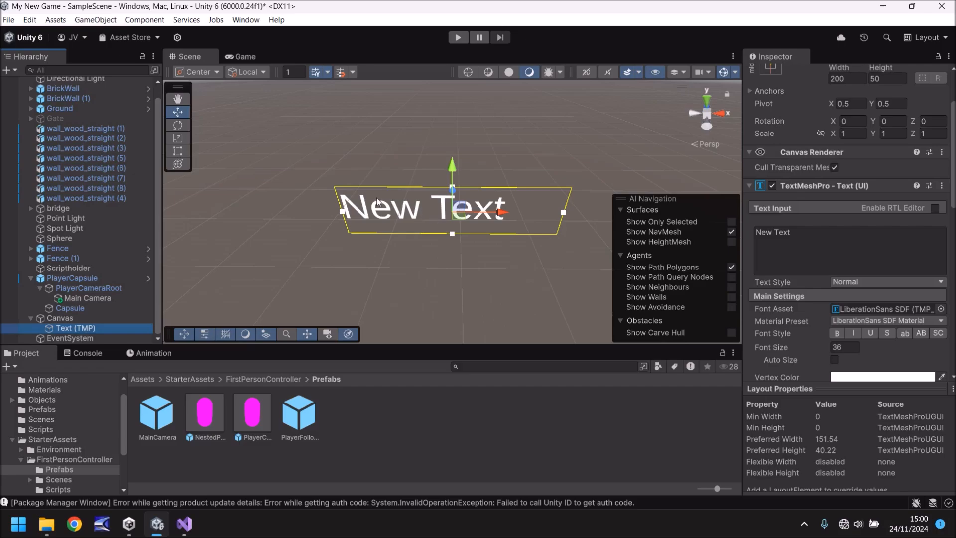
click(180, 151)
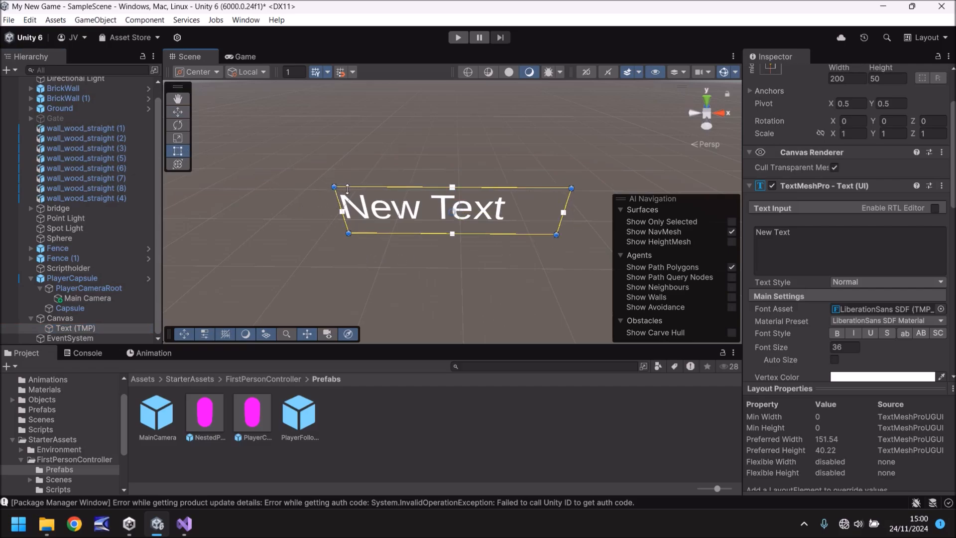
drag(334, 185, 208, 145)
scroll(289, 193, down, 6)
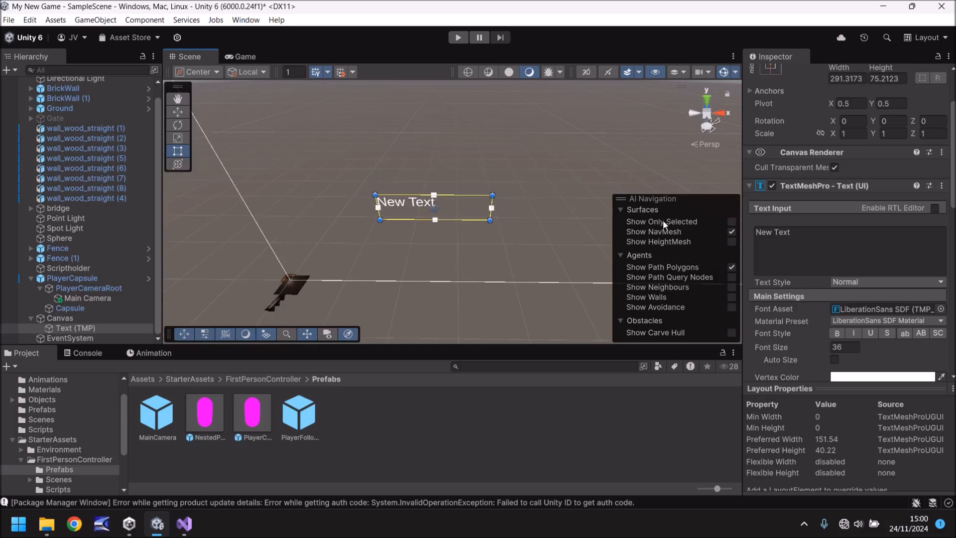
Step: Set the text's position to X 0, Y 0 and about 54.26 in Z, and check it in the Game view
scroll(787, 137, up, 3)
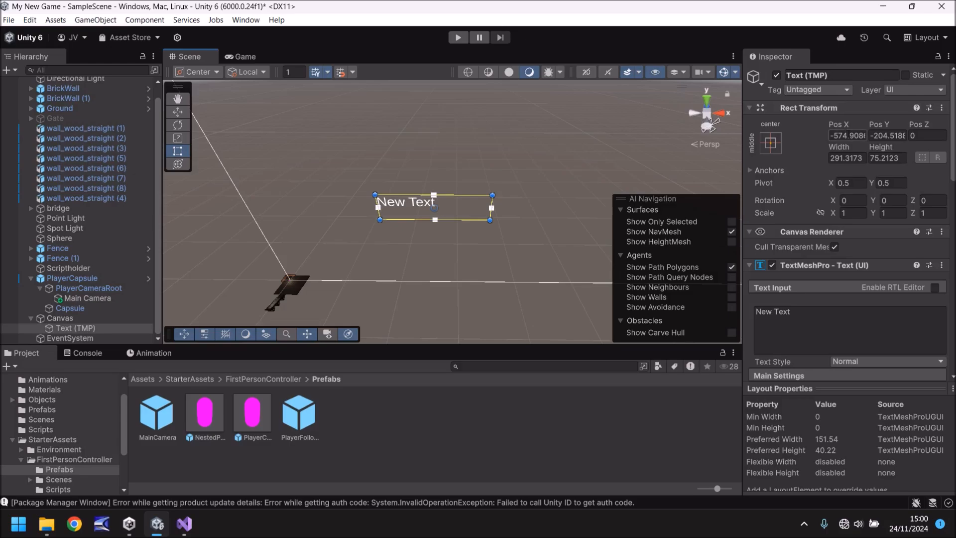
click(847, 135)
text(0)
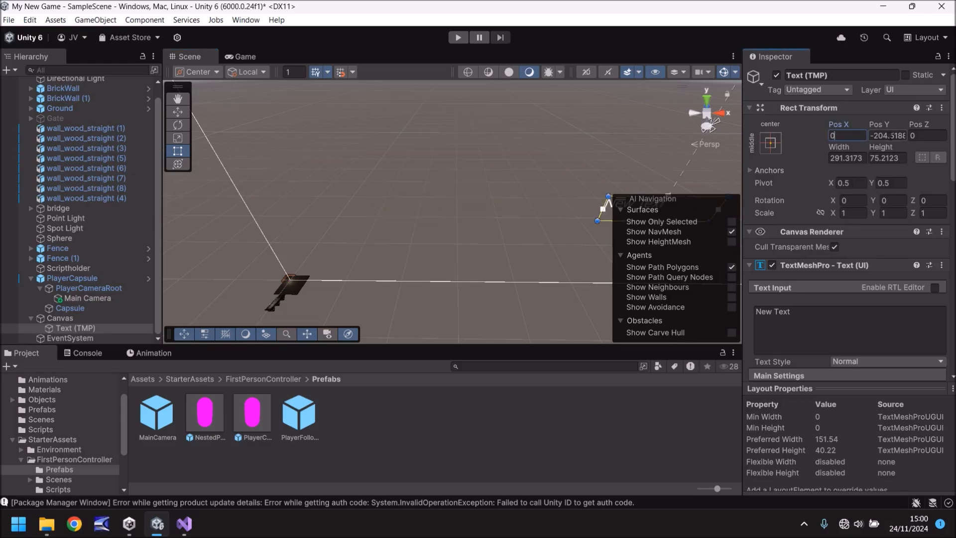
key(Tab)
text(0)
middle_drag(548, 139, 290, 217)
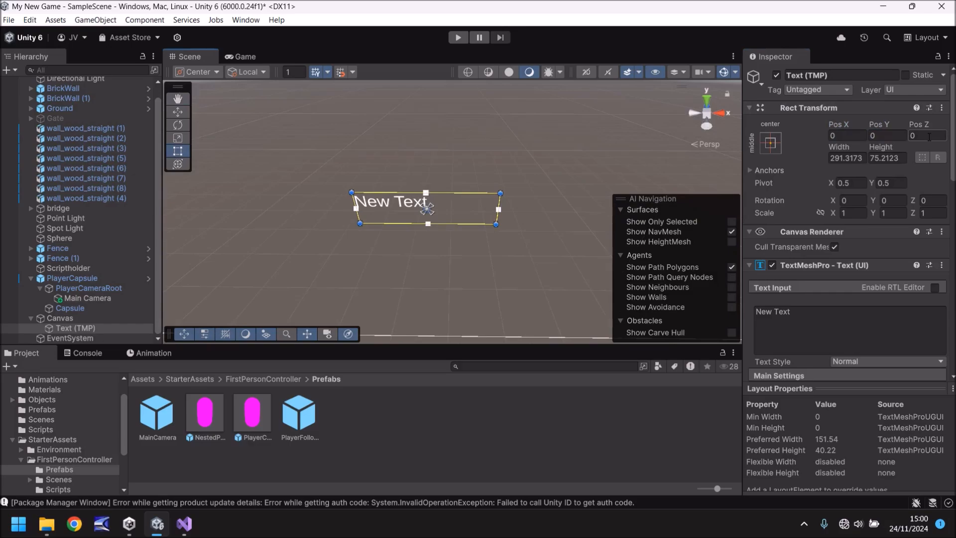
drag(920, 125, 272, 54)
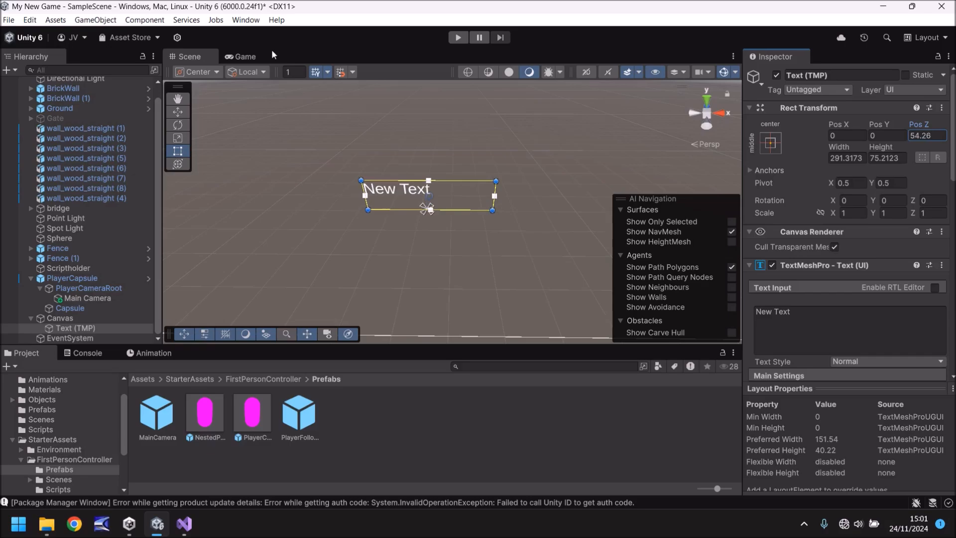
click(243, 57)
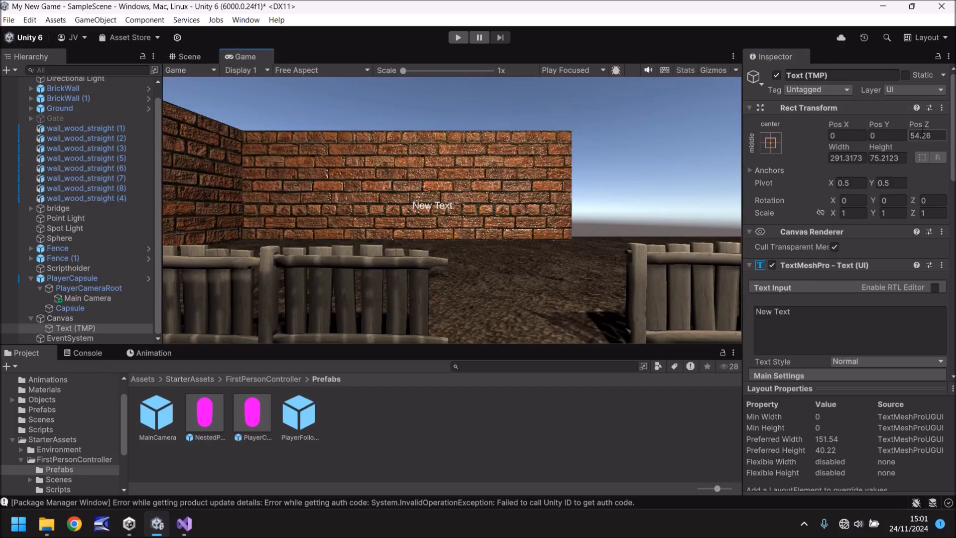
Step: Set the Text (TMP) object's Z position to 0 and view it in the Scene view
drag(925, 126, 259, 131)
click(941, 135)
text(0)
click(190, 55)
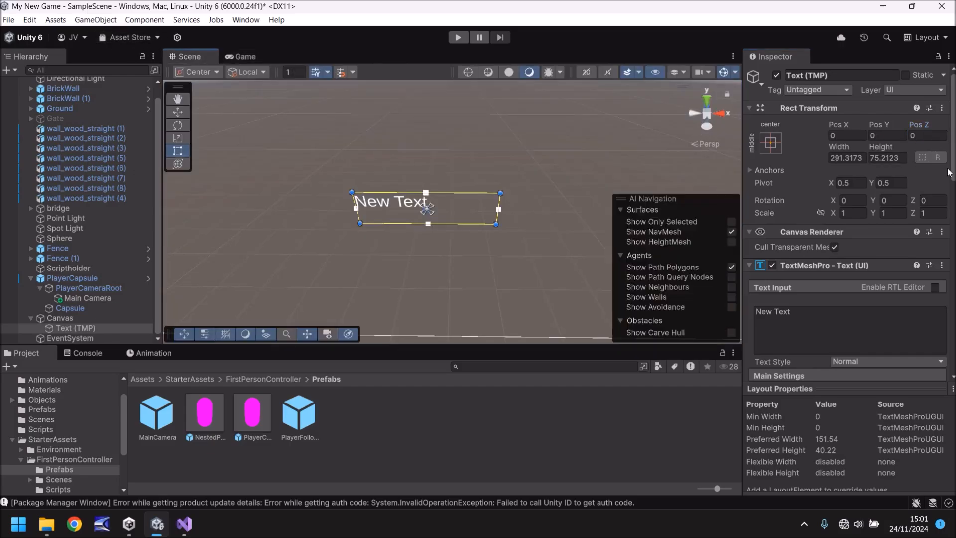
Step: Apply the top-left anchor preset to the text and check it in the Game view
click(772, 143)
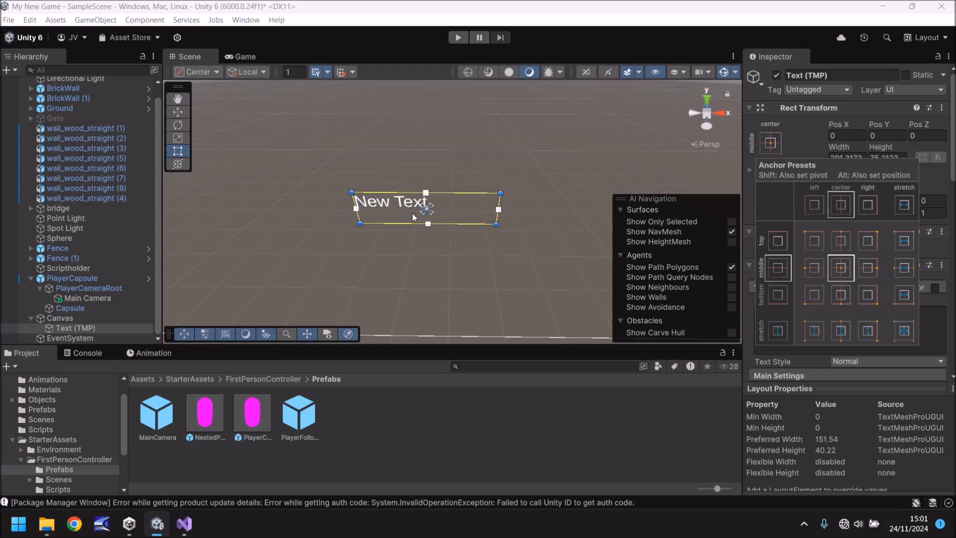
click(814, 241)
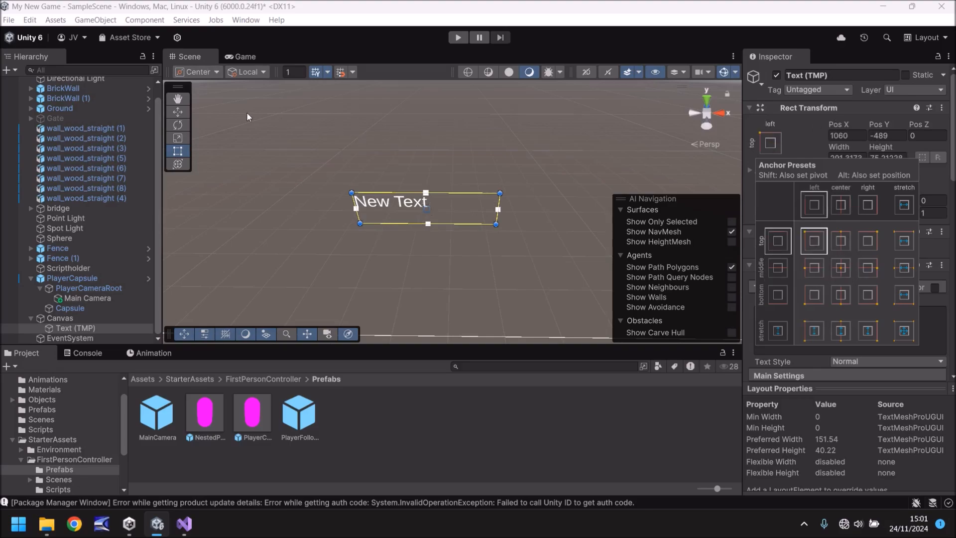
click(246, 55)
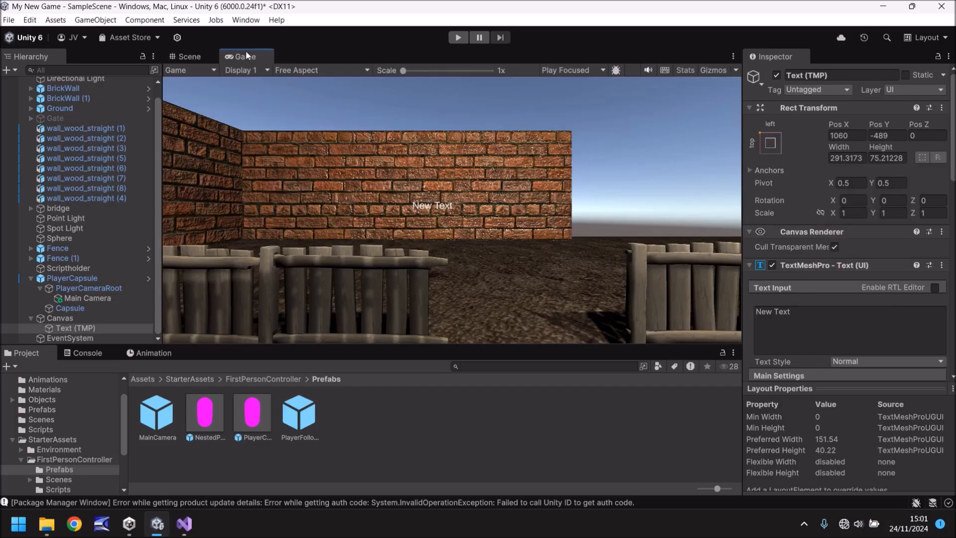
Step: Detach the Game view, examine the text with the window maximized and shrunk, then redock it and return to the Scene view
drag(246, 56, 438, 207)
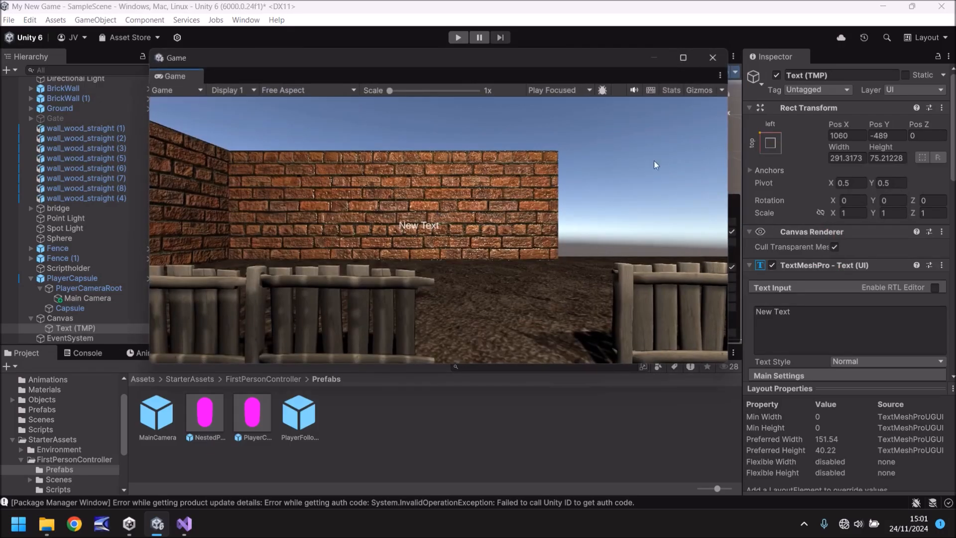
click(685, 57)
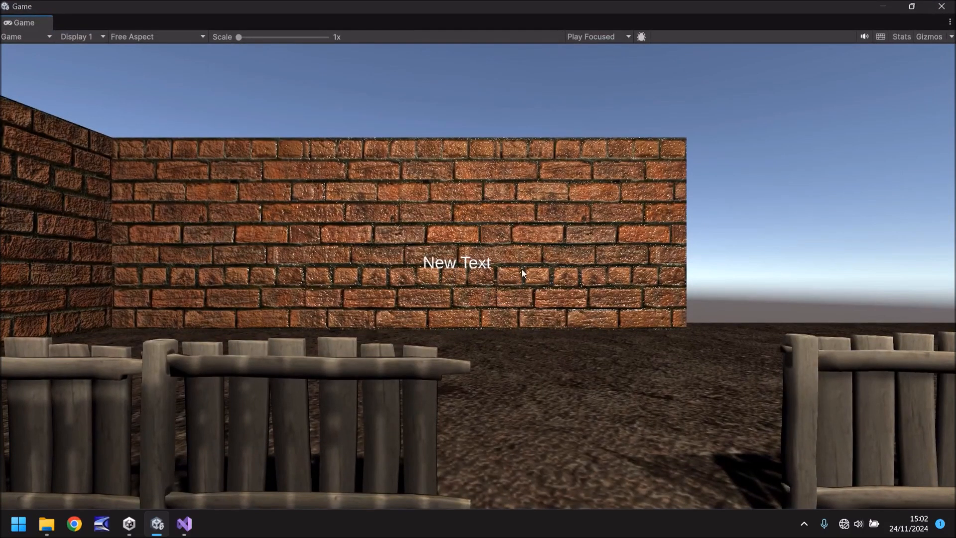
drag(431, 4, 393, 109)
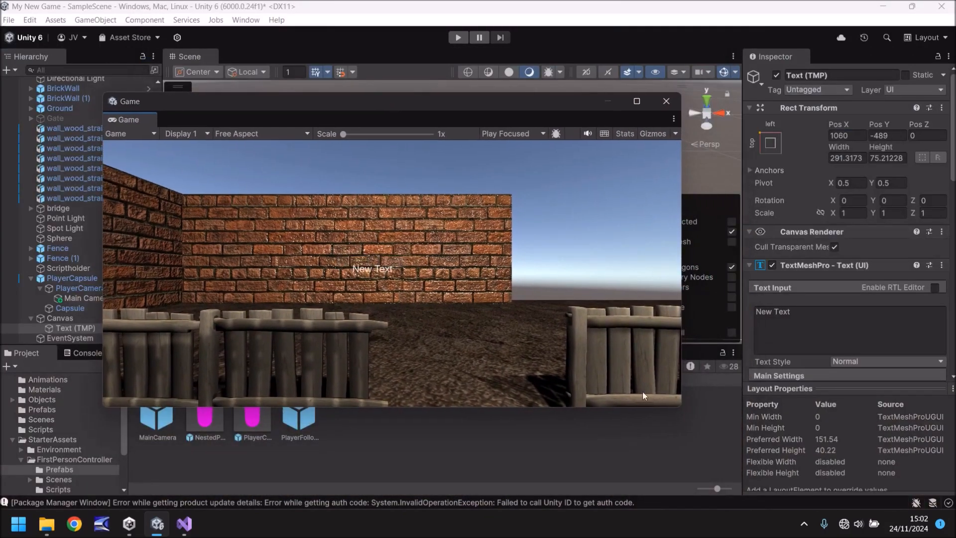
drag(680, 410, 361, 353)
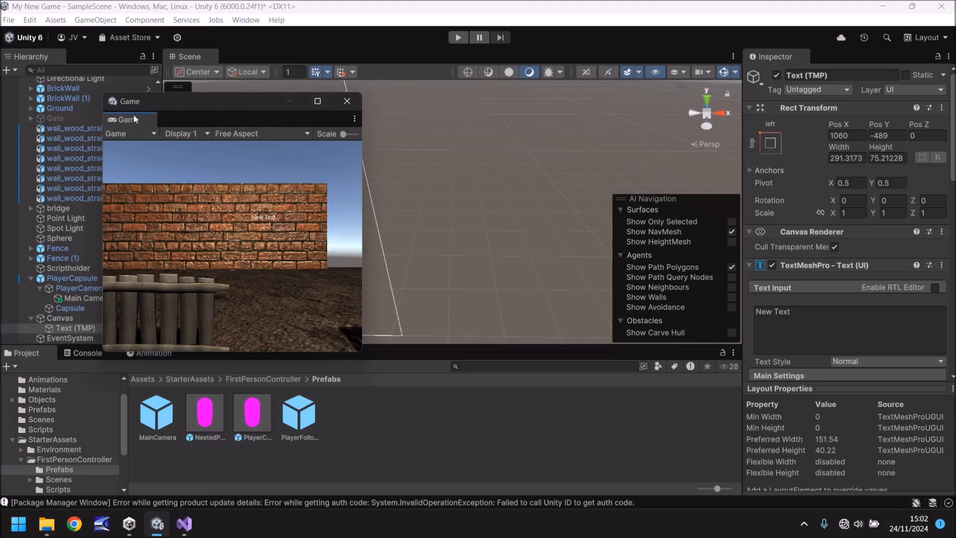
drag(134, 119, 228, 59)
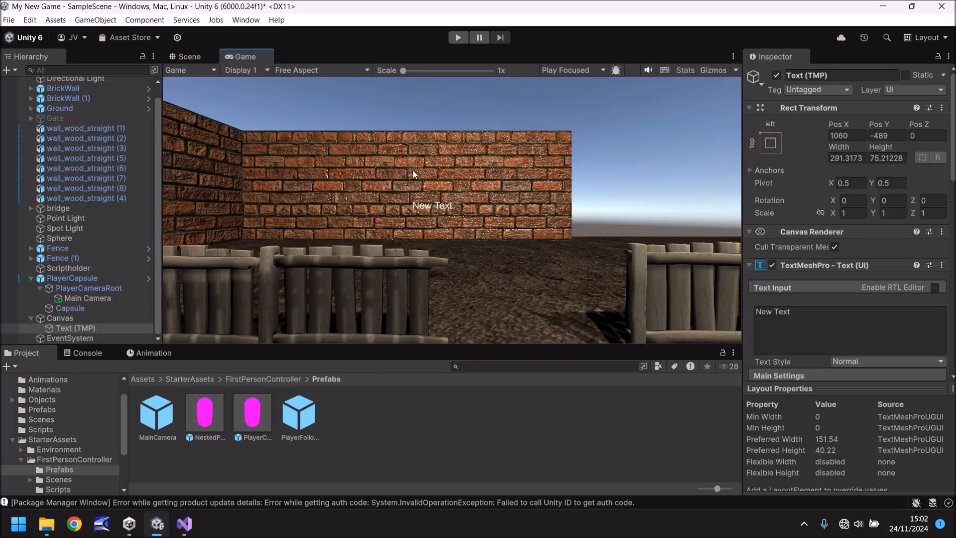
click(189, 58)
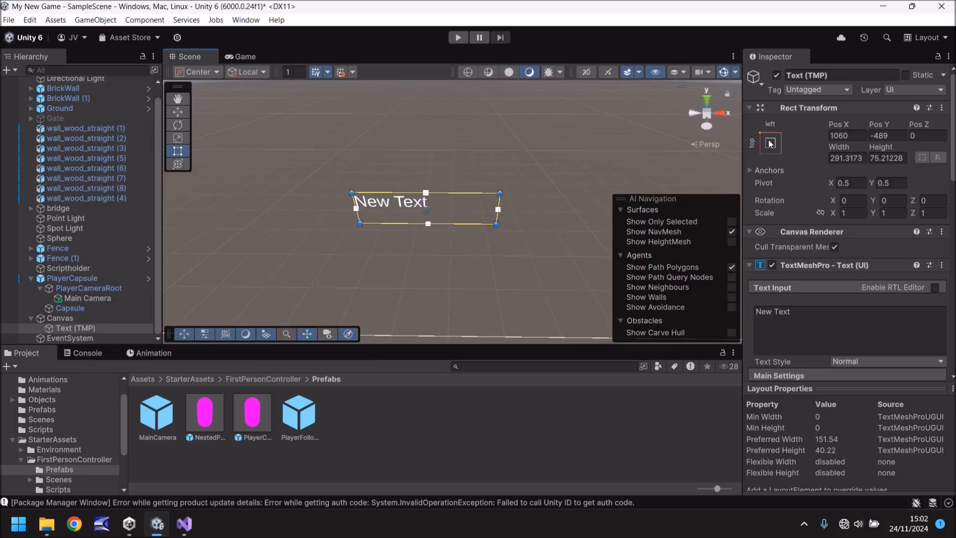
Step: Try the middle-center, top-left, bottom-left and bottom-right anchor presets on the text, and finish with stretch in both directions
scroll(456, 193, down, 5)
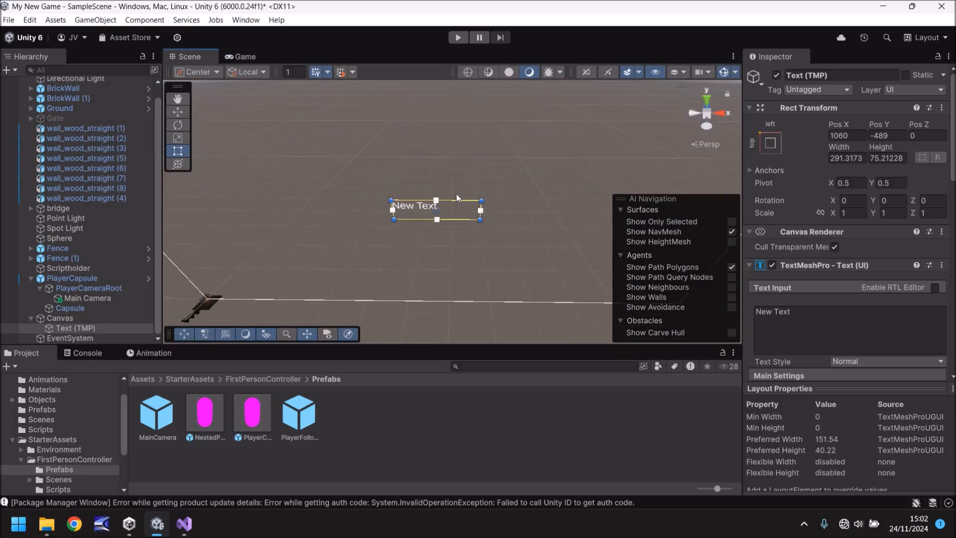
click(771, 144)
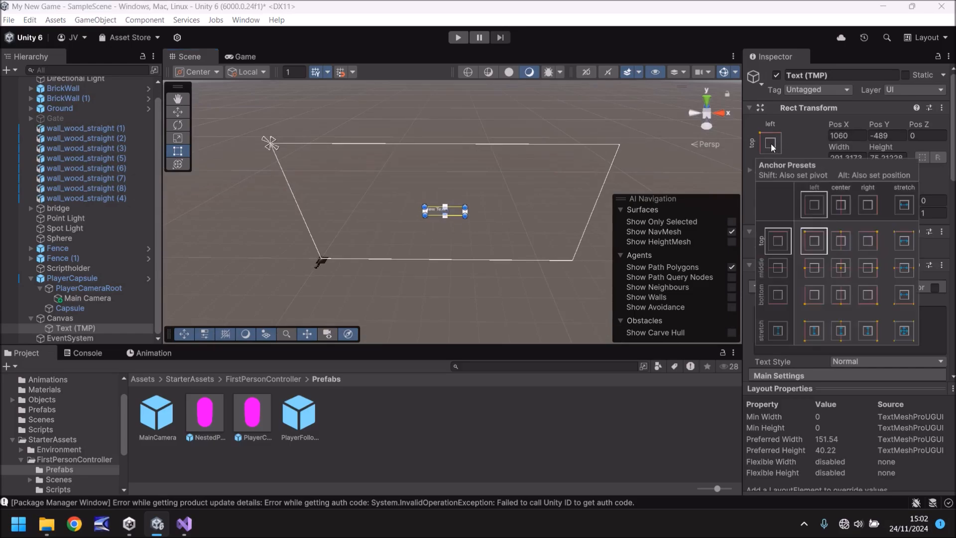
click(842, 268)
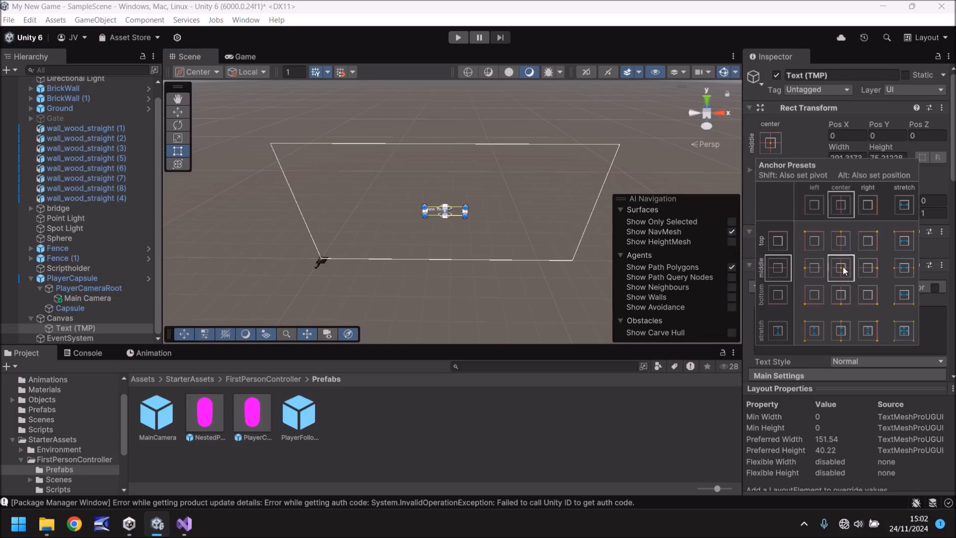
click(818, 241)
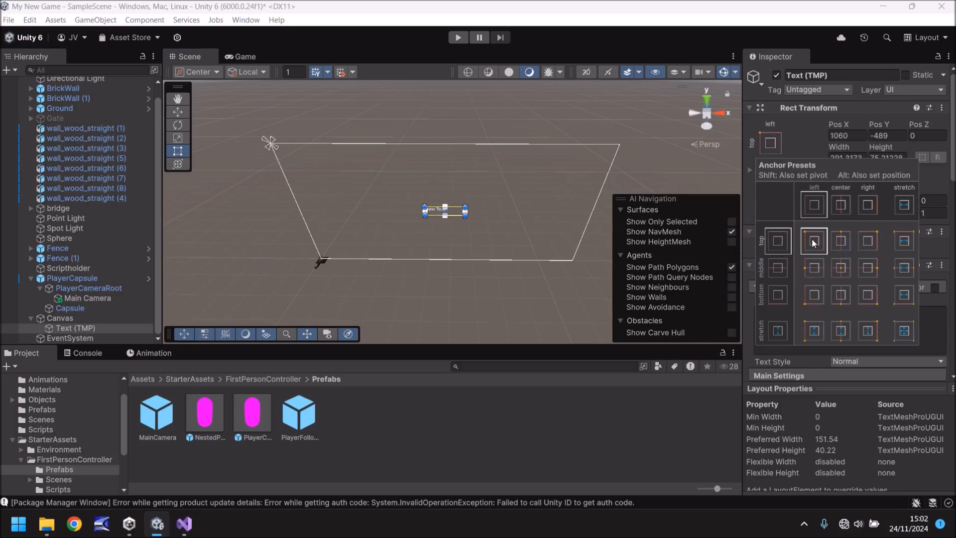
click(815, 298)
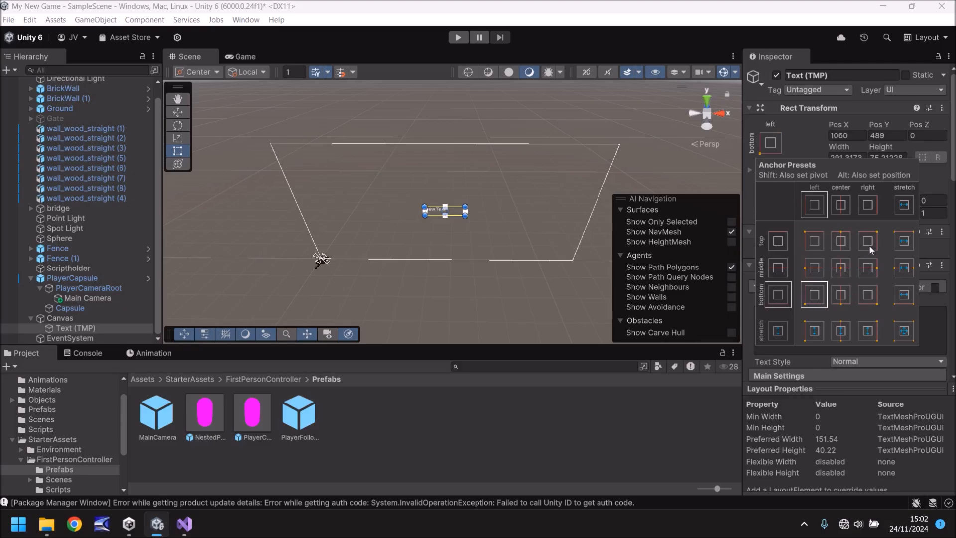
click(868, 294)
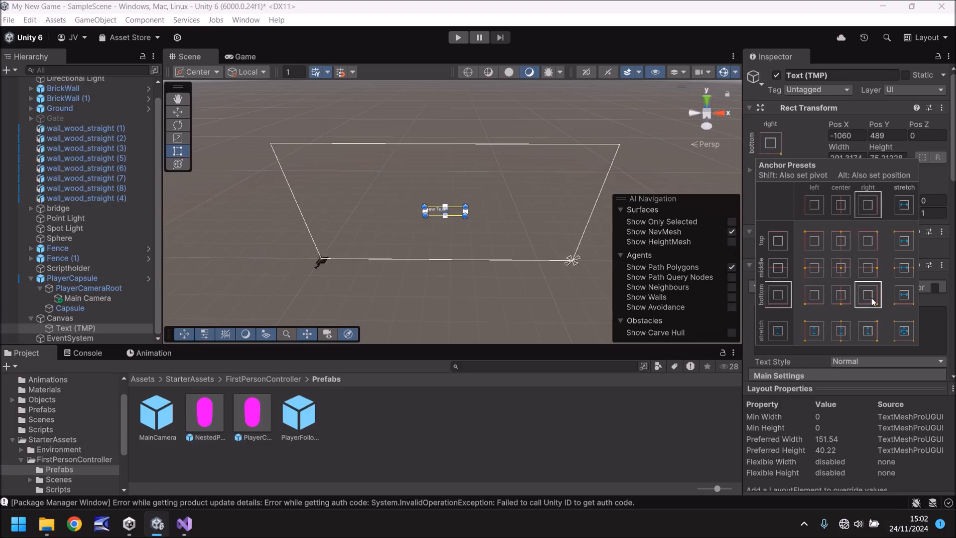
click(905, 331)
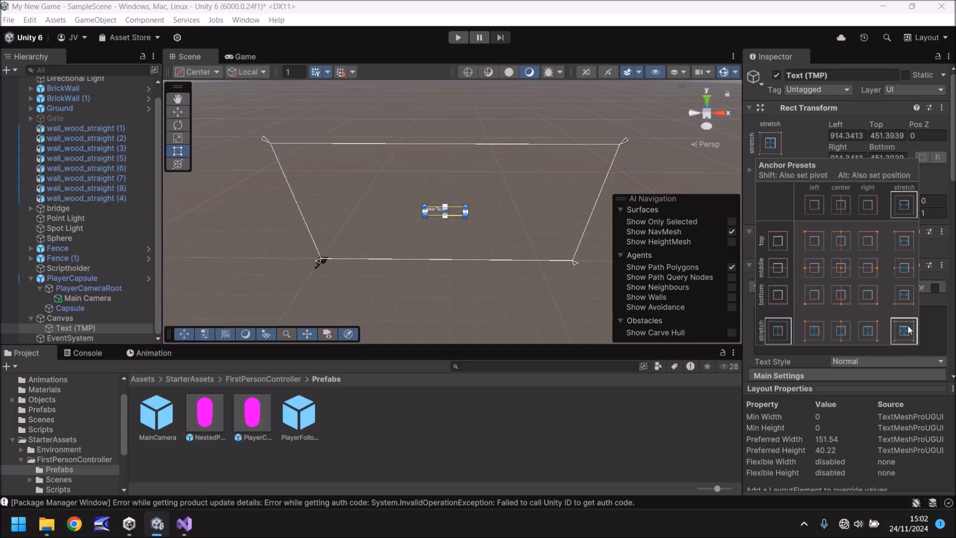
Step: Examine the stretch-anchored text in a detached Game window, enlarged and maximized, then redock it and return to the Scene view
click(240, 56)
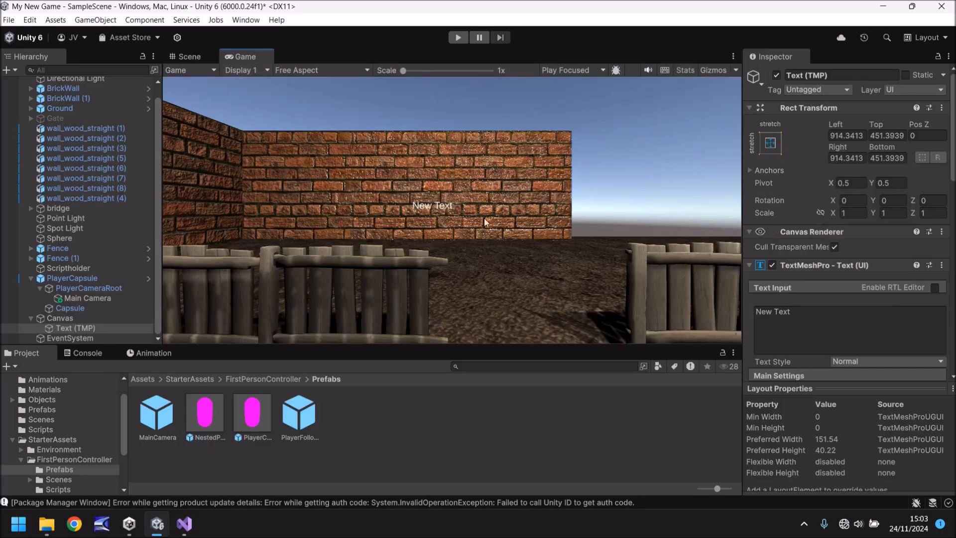
drag(244, 55, 414, 199)
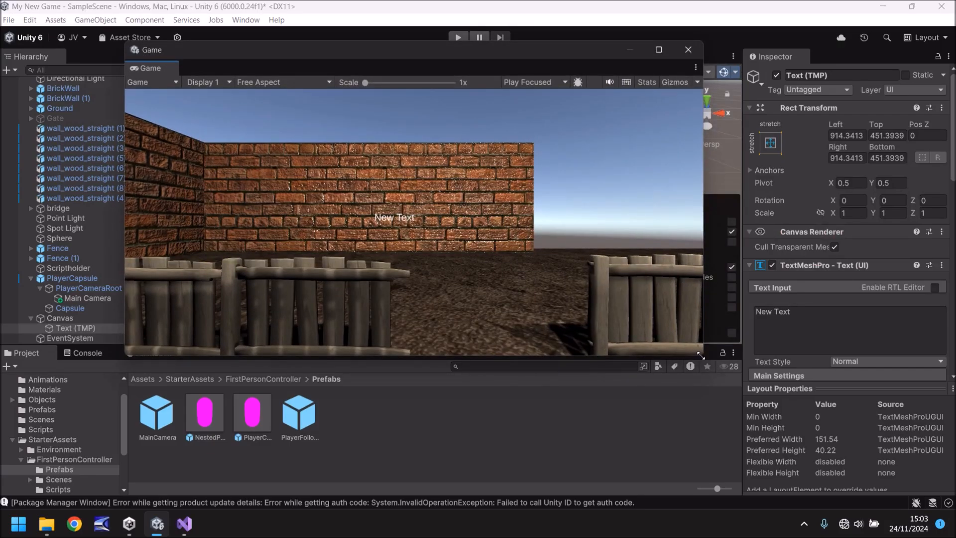
drag(703, 355, 955, 493)
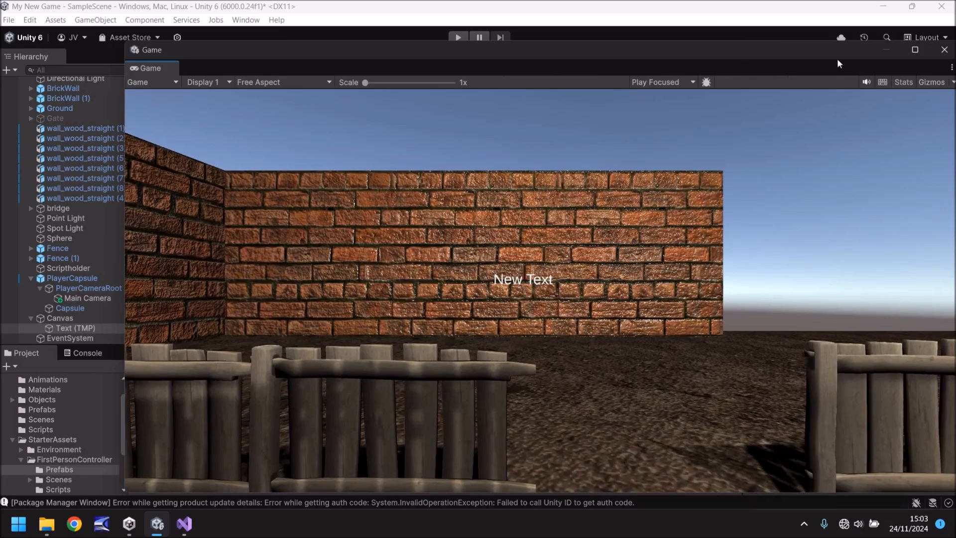
click(914, 50)
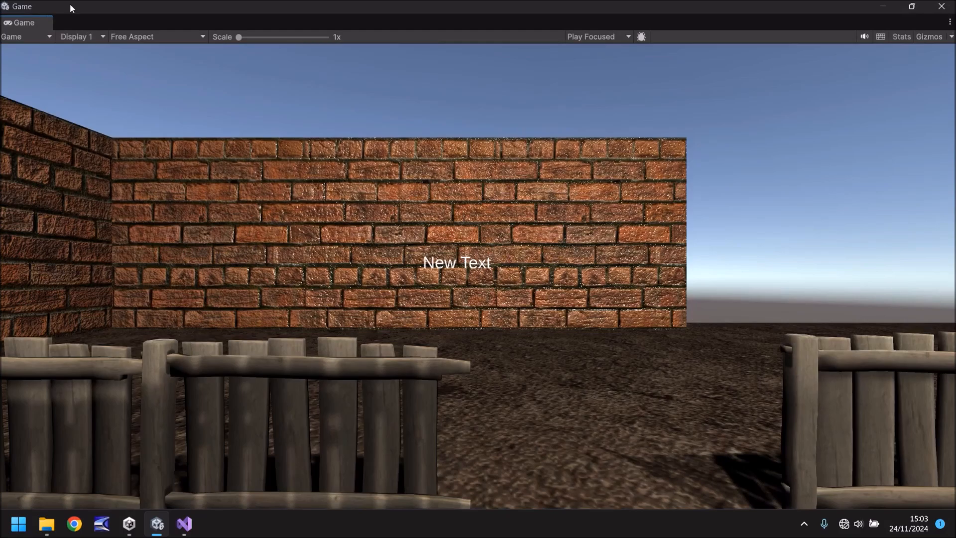
drag(70, 4, 412, 151)
drag(290, 113, 225, 58)
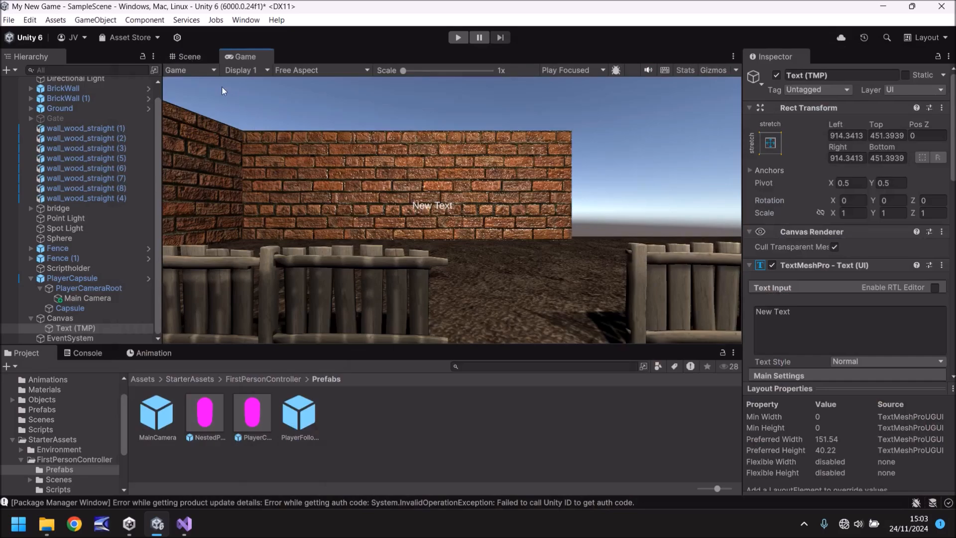
click(188, 57)
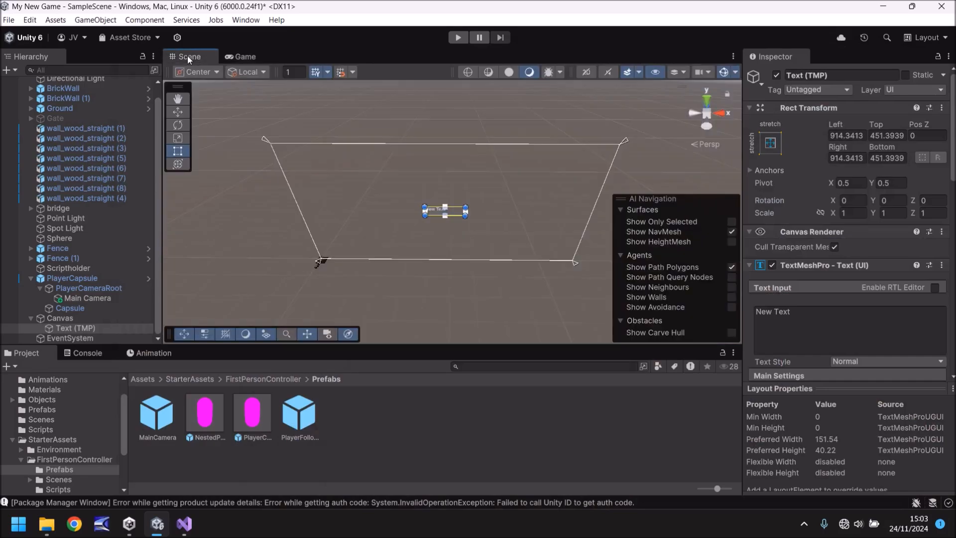
Step: Try changing the text's Pivot X value, then undo the change
scroll(811, 316, down, 4)
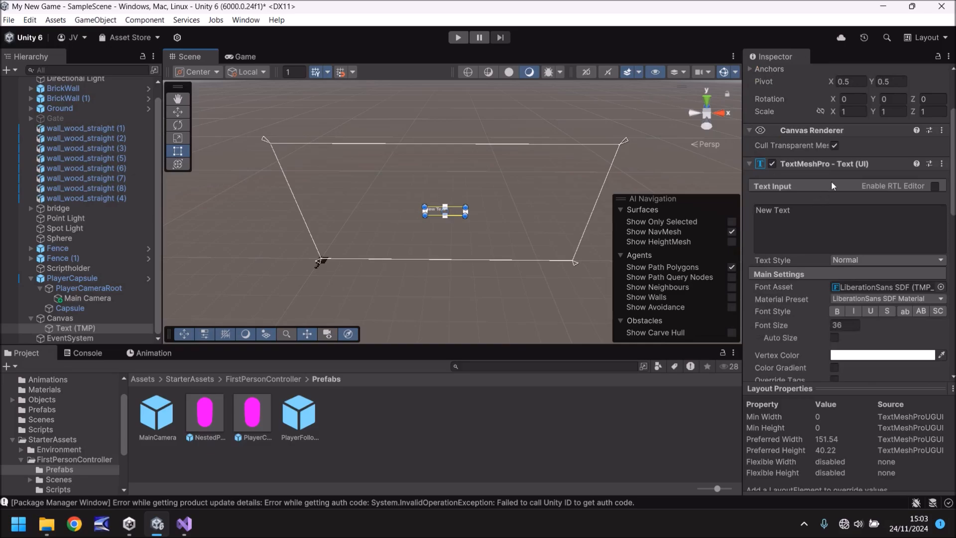
scroll(841, 192, up, 4)
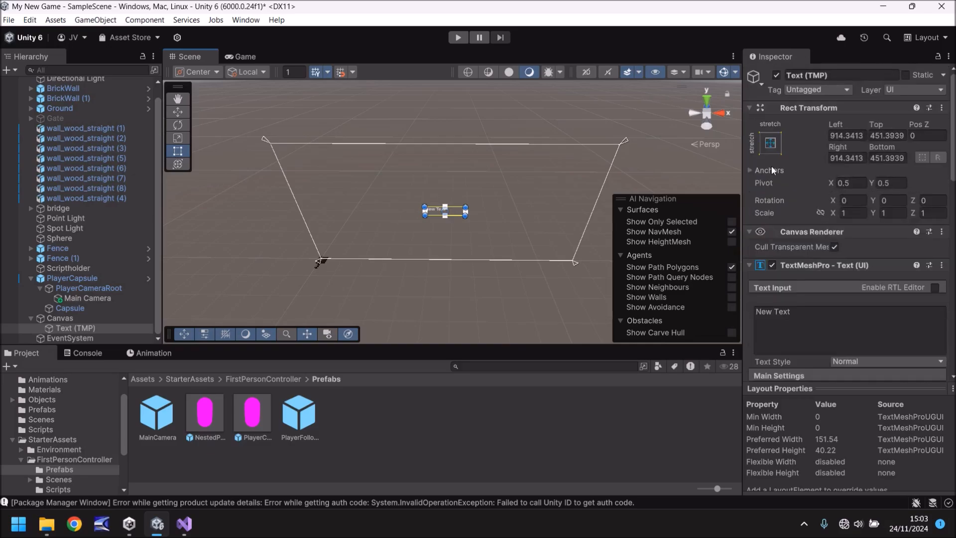
drag(830, 184, 878, 212)
key(ctrl+z)
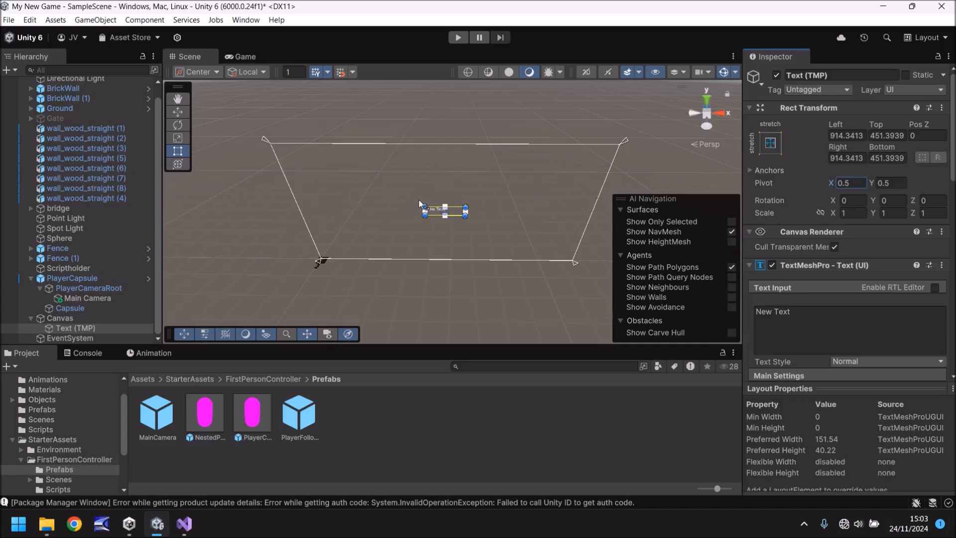
Step: Add a Raw Image UI element to the canvas and check it in the Game view
click(96, 20)
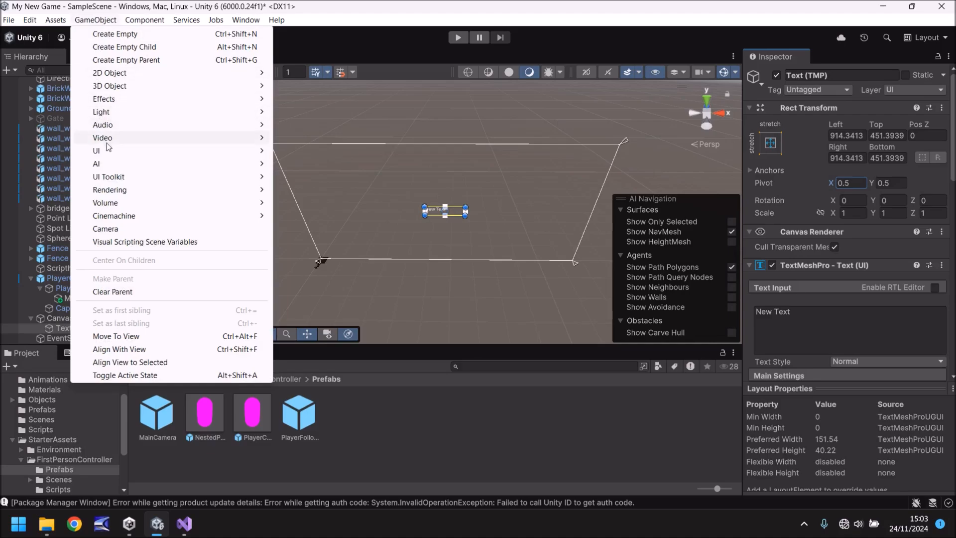
mouse_move(110, 152)
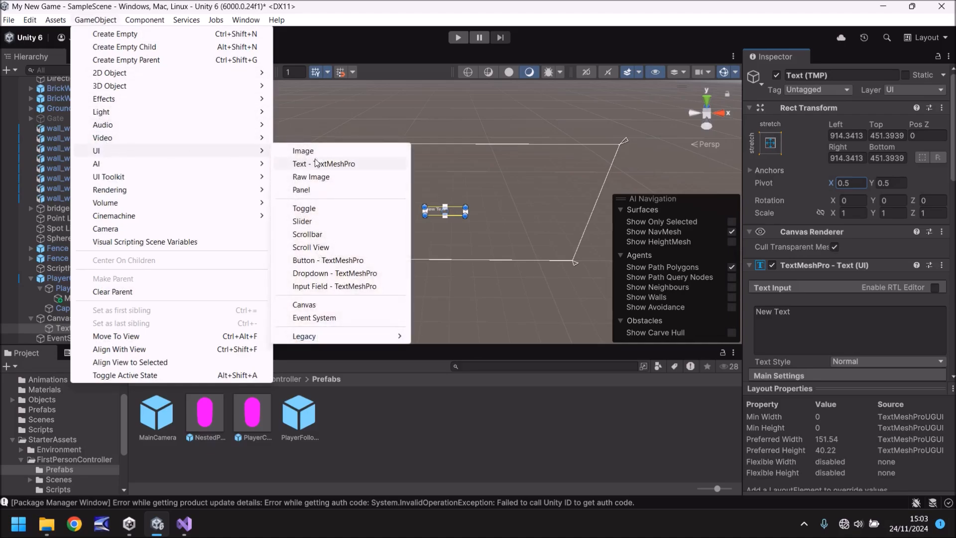
click(339, 177)
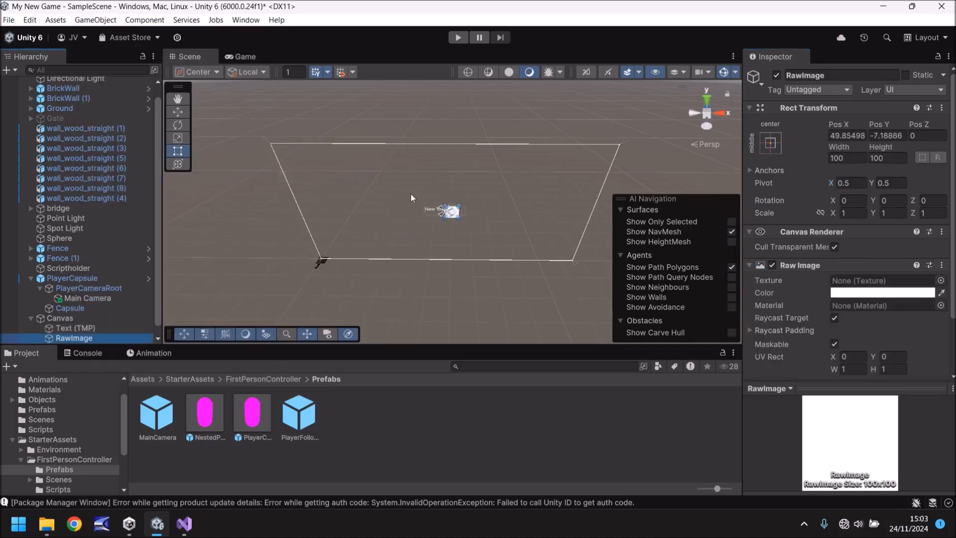
click(253, 58)
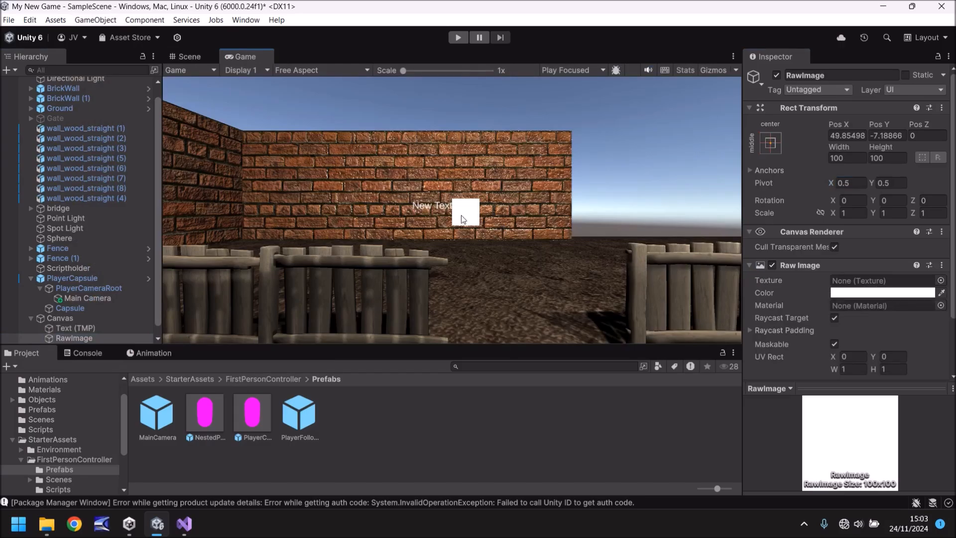
Step: Set the RawImage's anchor preset to stretch both horizontally and vertically
click(771, 145)
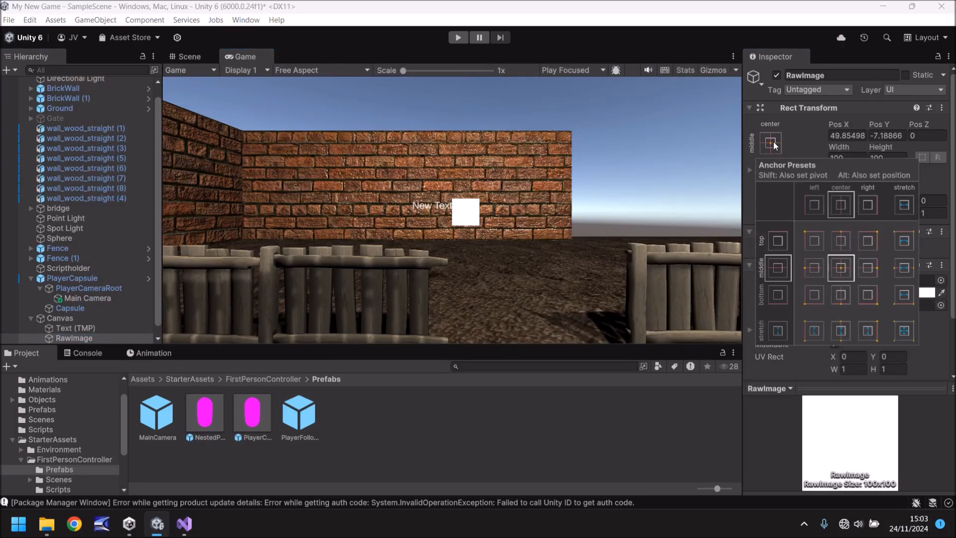
click(904, 336)
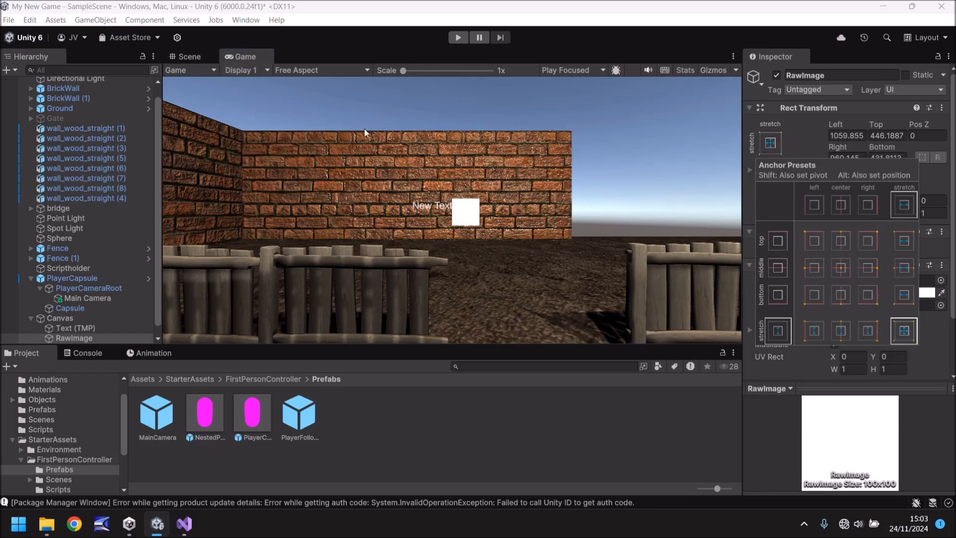
click(473, 209)
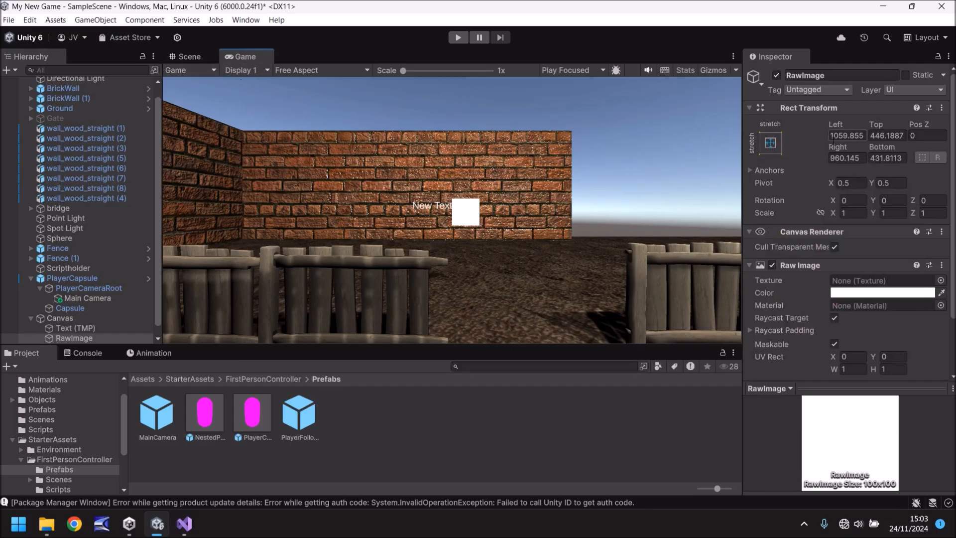
Step: Set the RawImage's Left and Right offsets to 0 so it spans the full canvas width
click(847, 135)
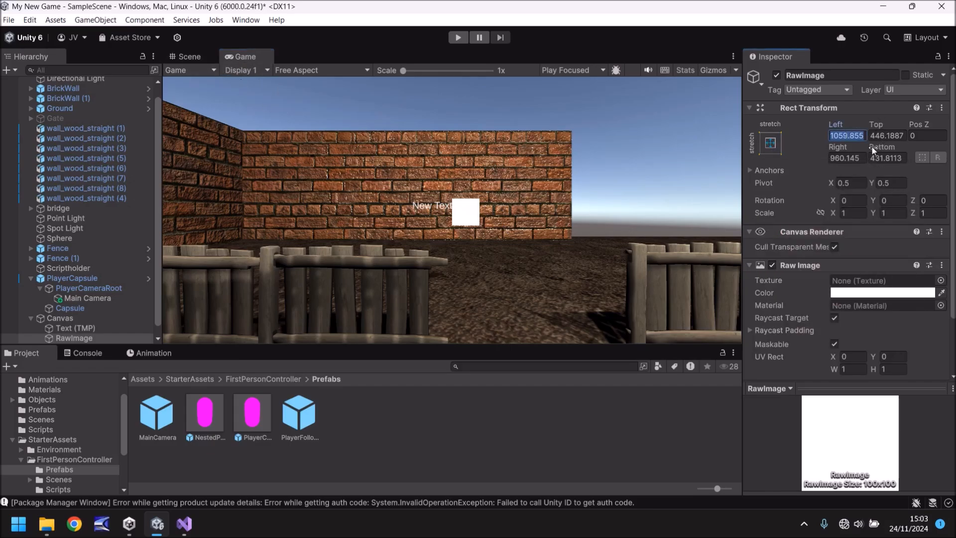
text(0)
click(849, 158)
text(0)
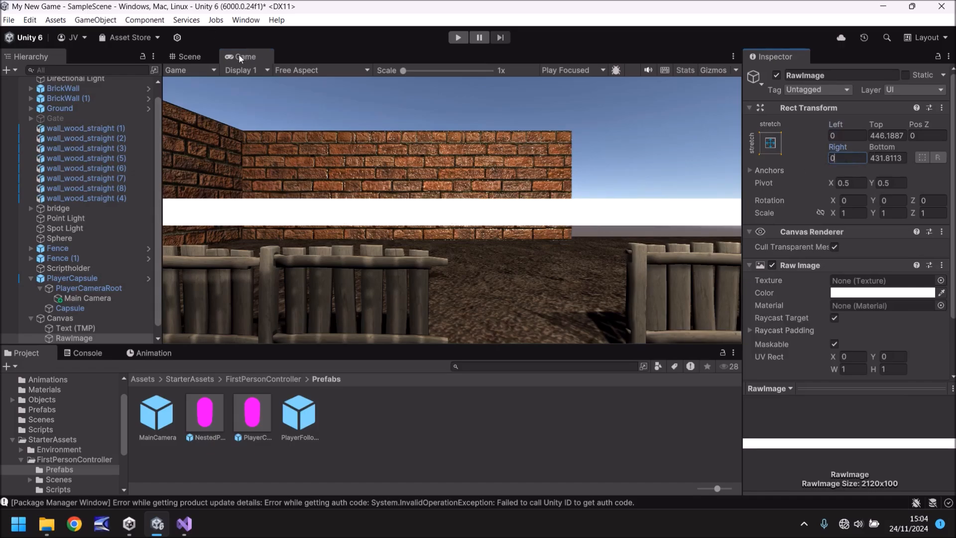
Step: Undock the Game view, check how the stretched RawImage adapts at several window sizes including maximized, and dock it back
drag(239, 57, 413, 172)
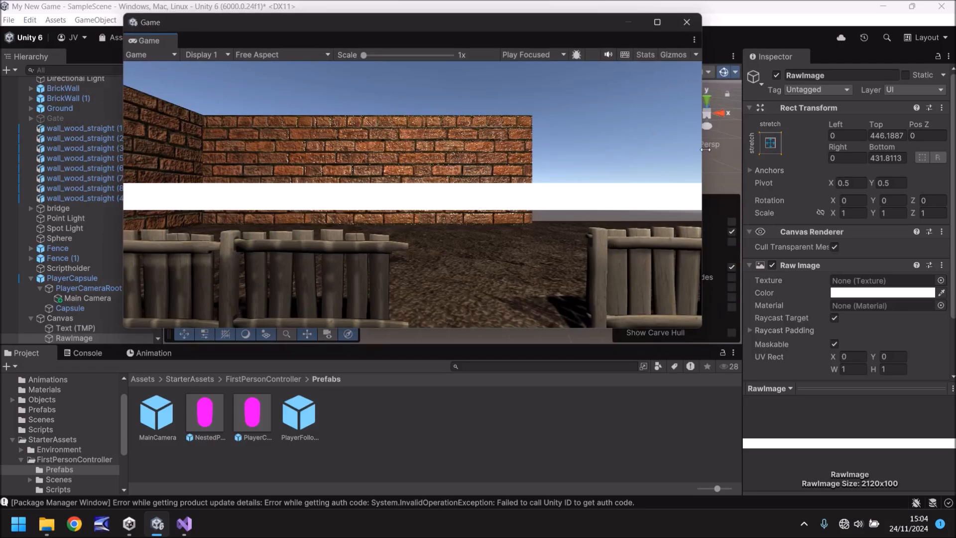
drag(706, 150, 954, 154)
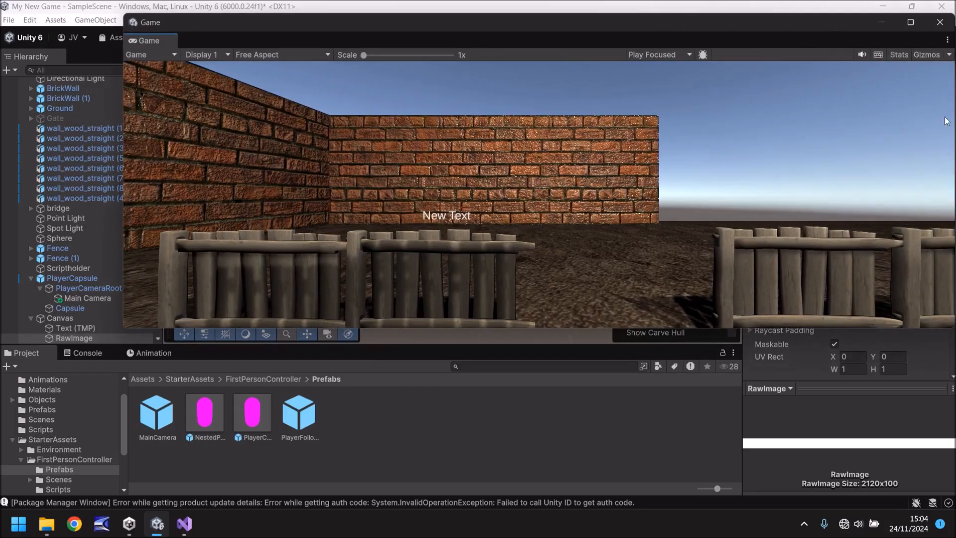
drag(893, 31, 762, 33)
click(780, 24)
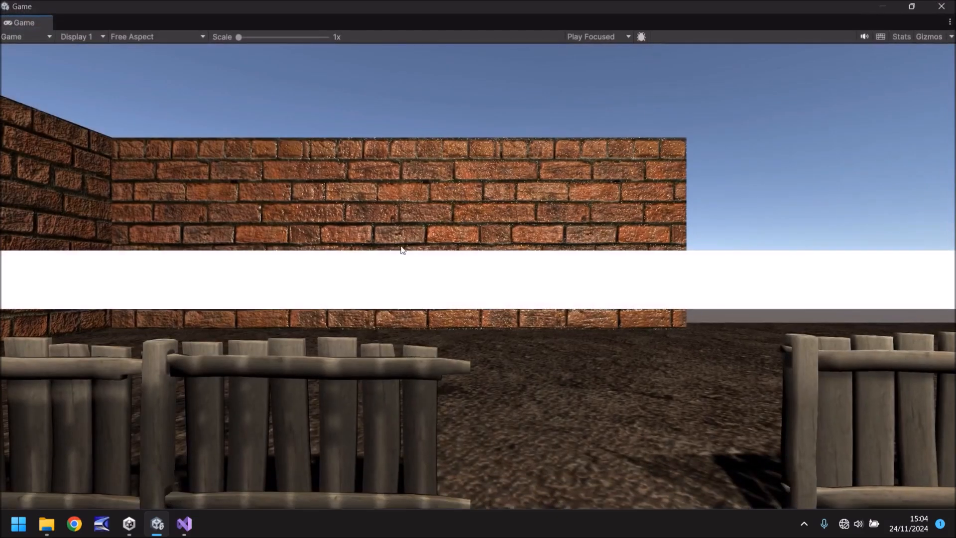
double_click(55, 10)
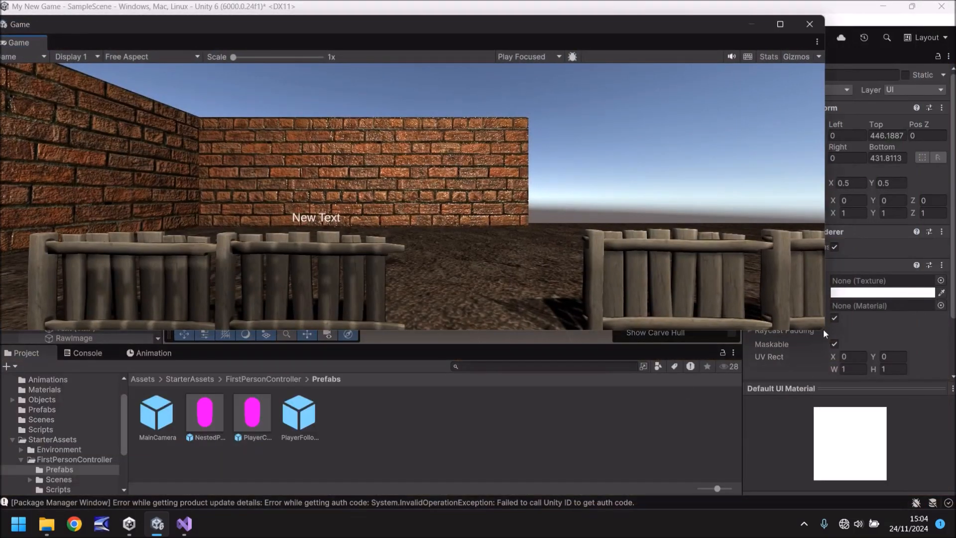
drag(823, 329, 590, 427)
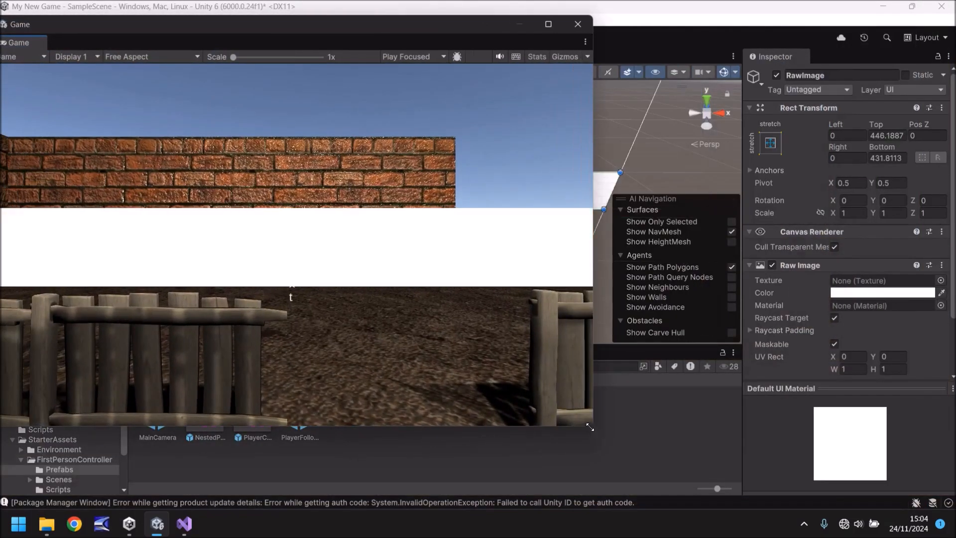
drag(62, 26, 184, 63)
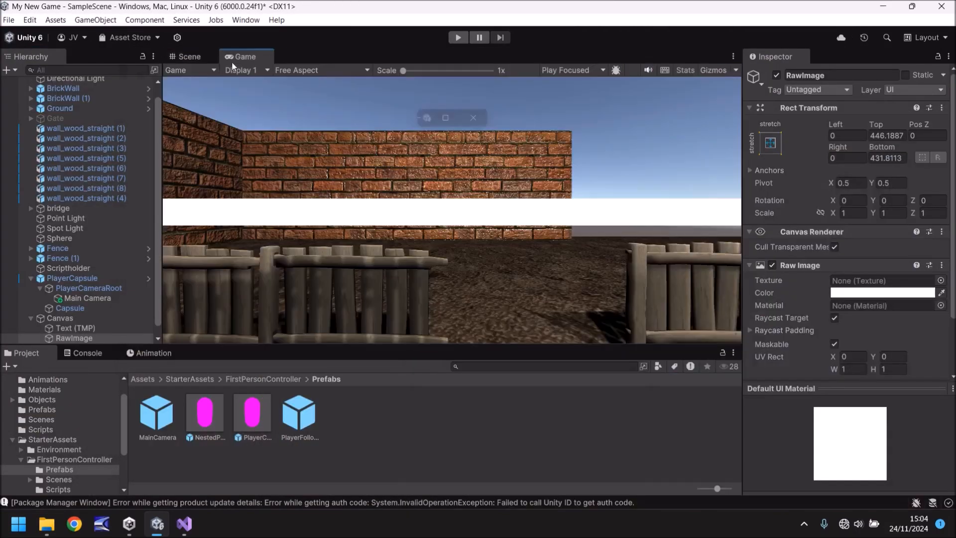
Step: Return to the Scene view and review the anchor presets available for the RawImage
click(187, 58)
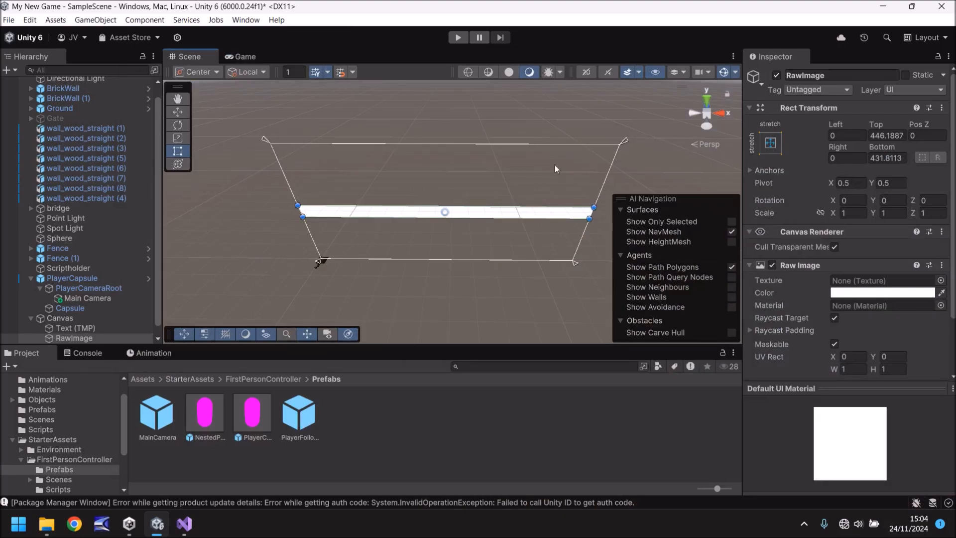
click(771, 143)
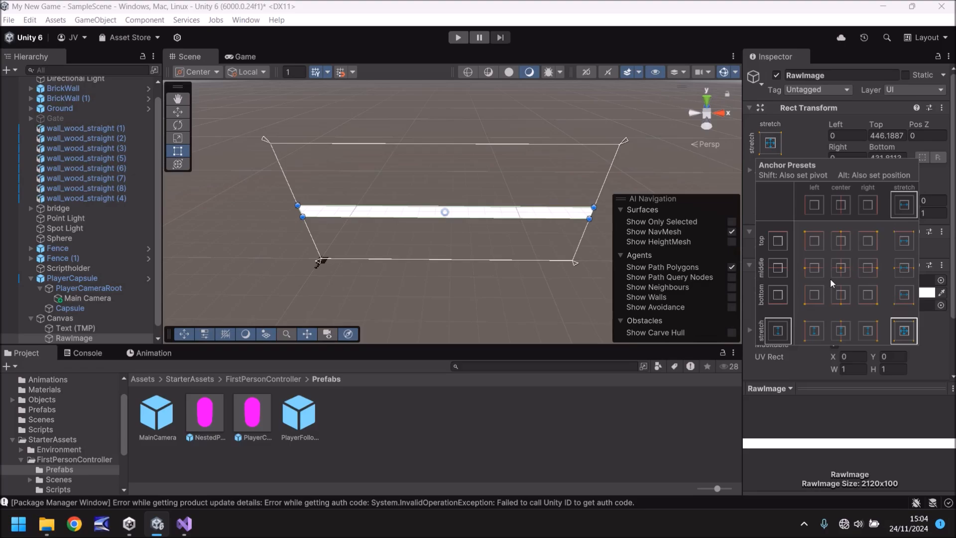
click(613, 17)
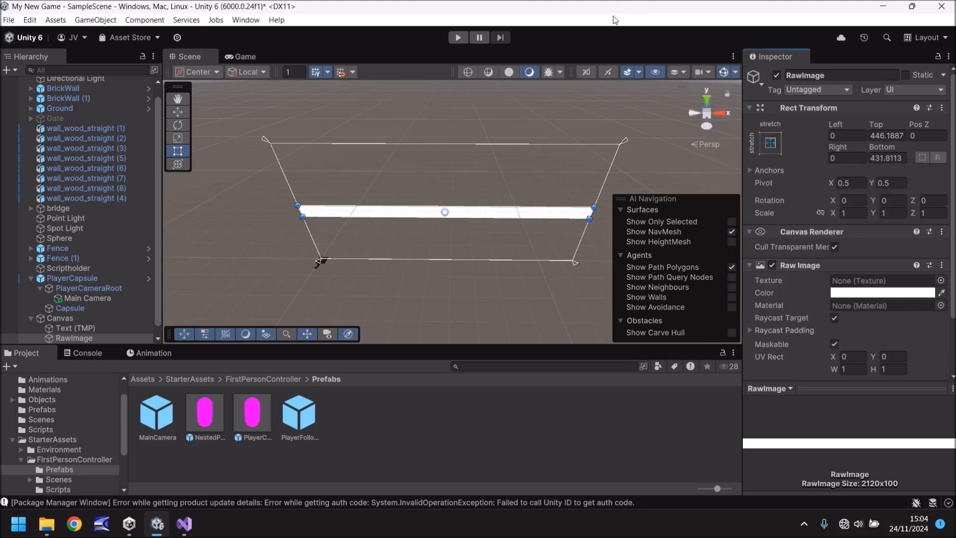
Step: Add a Panel UI element to the canvas and check it in the Game view
click(95, 20)
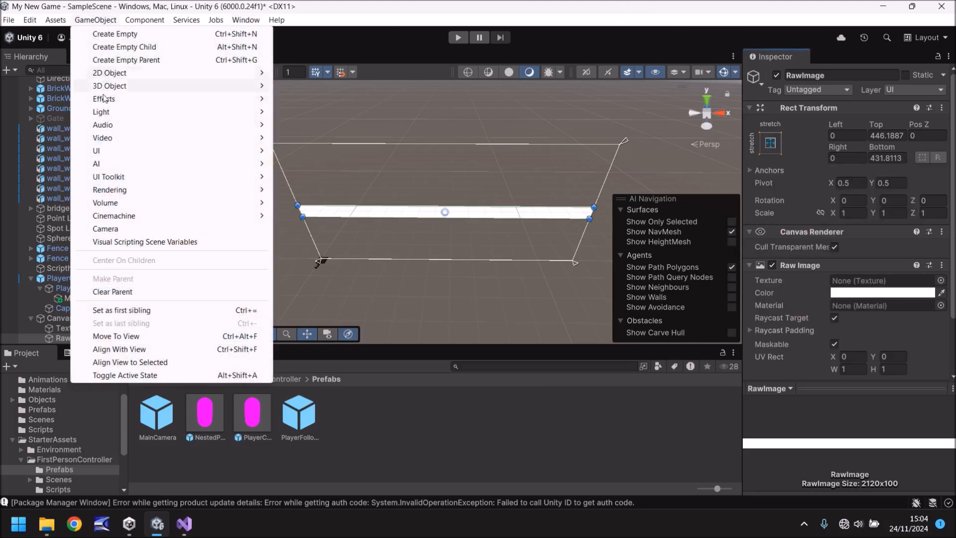
mouse_move(110, 152)
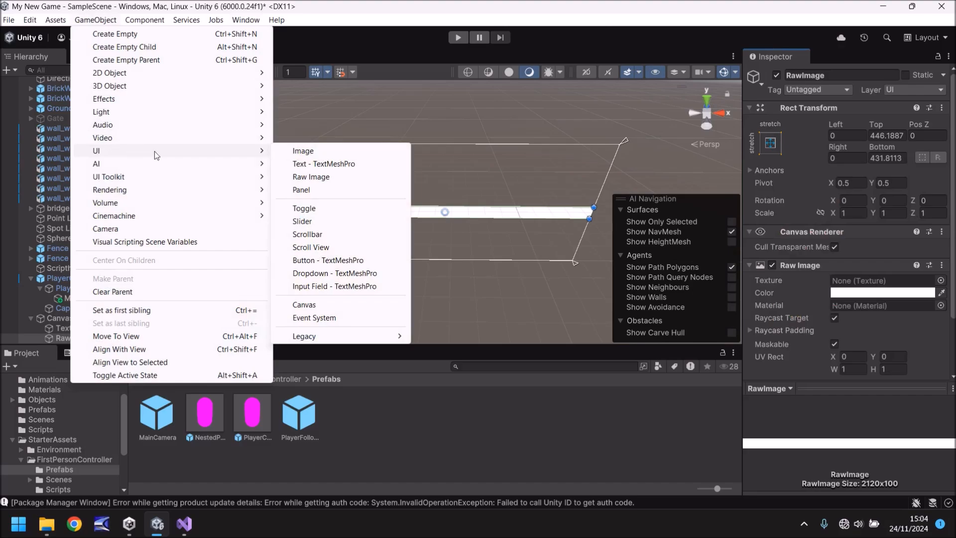
click(335, 192)
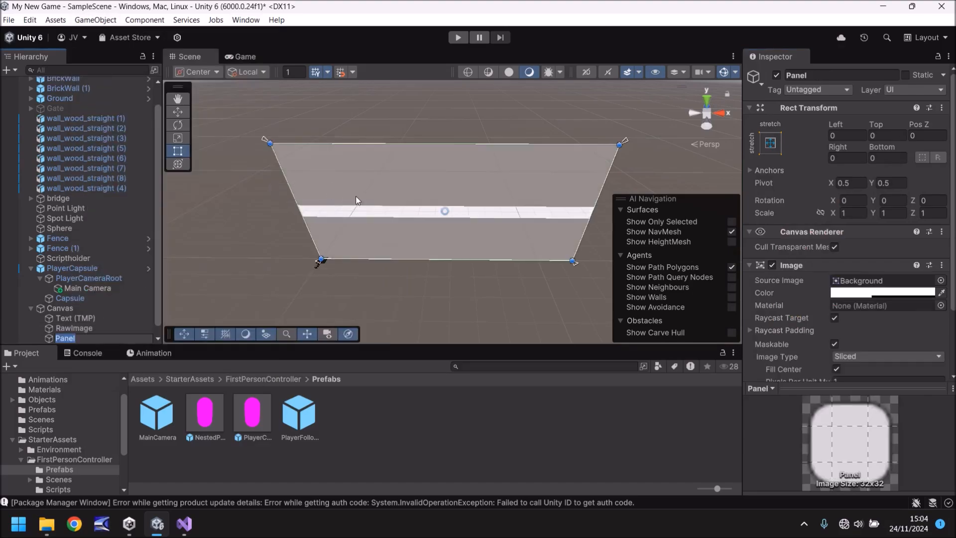
click(243, 58)
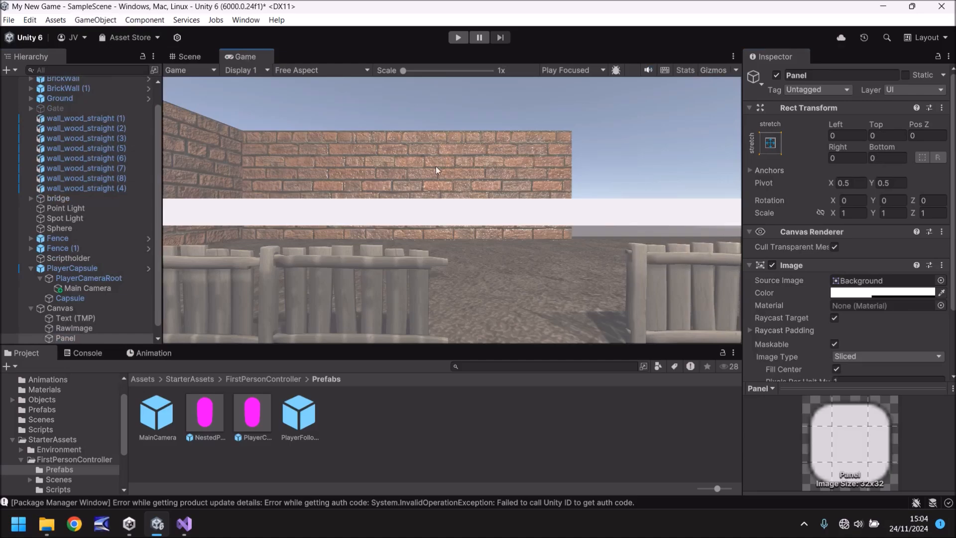
Step: Set the Panel's image color to translucent green with RGB 0, 255, 21 and alpha 116
click(871, 293)
mouse_move(869, 296)
mouse_down()
mouse_move(853, 342)
mouse_move(854, 319)
mouse_move(891, 294)
mouse_move(874, 319)
mouse_move(855, 314)
mouse_move(852, 302)
mouse_move(919, 264)
mouse_up()
click(848, 257)
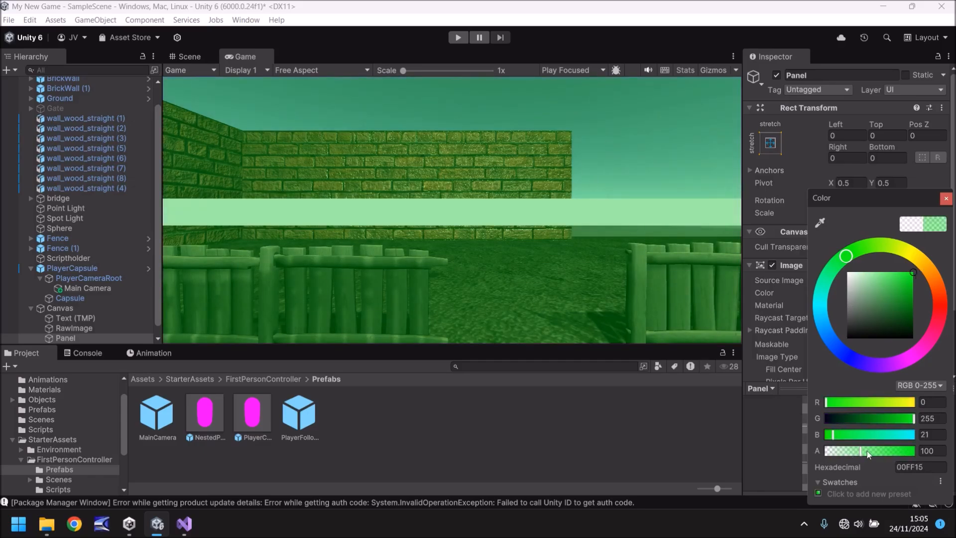
mouse_move(867, 452)
mouse_down()
mouse_move(919, 451)
mouse_move(833, 451)
mouse_move(866, 451)
mouse_up()
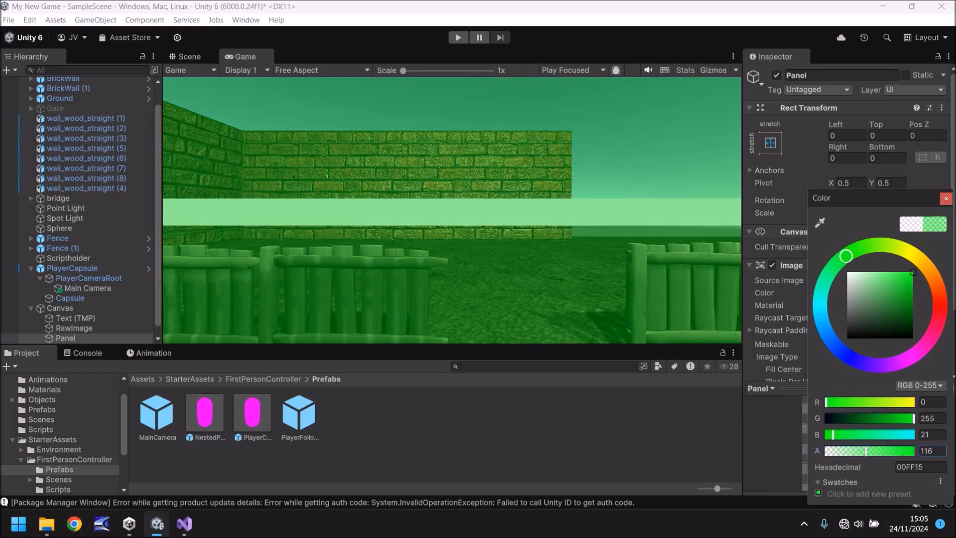
click(946, 198)
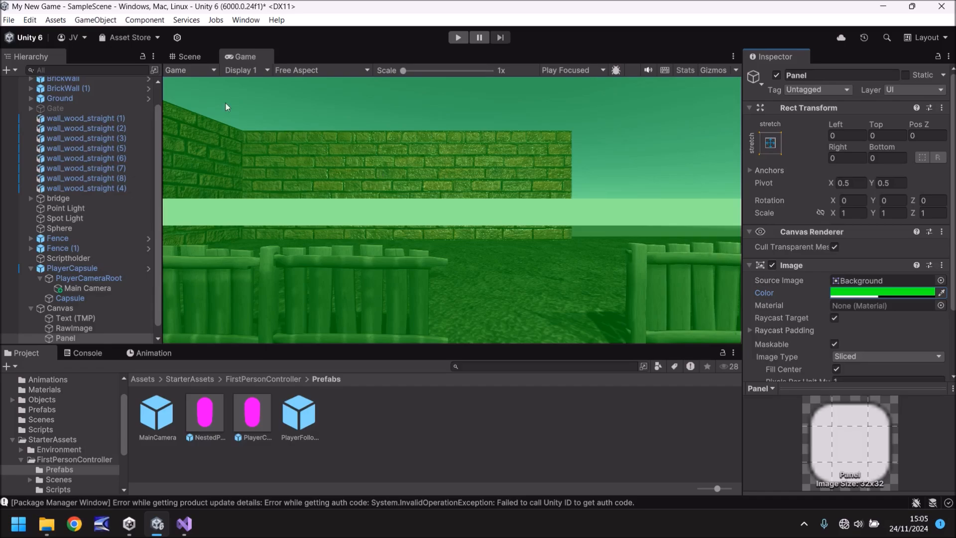
Step: Focus the Scene view on the Sphere and compare how the Panel appears in the Scene and Game views
click(184, 57)
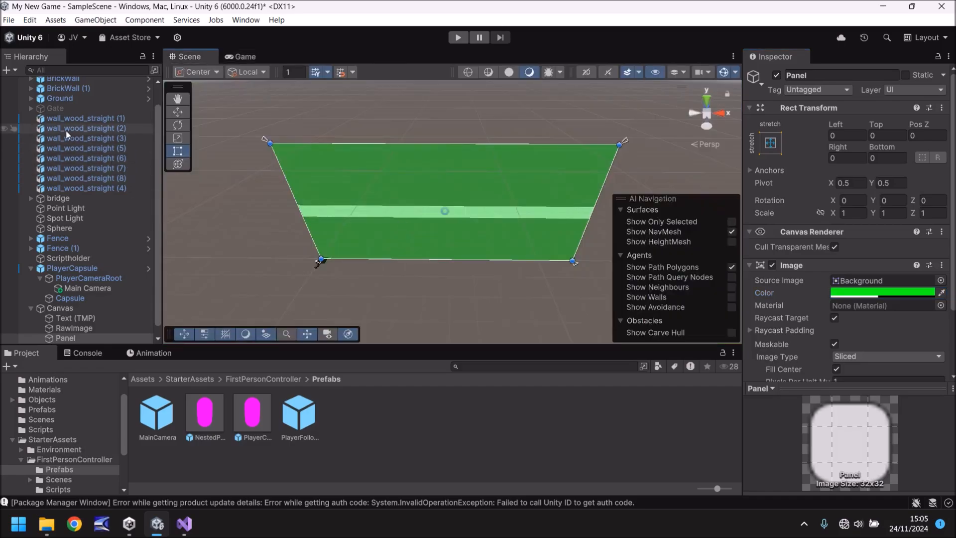
double_click(59, 229)
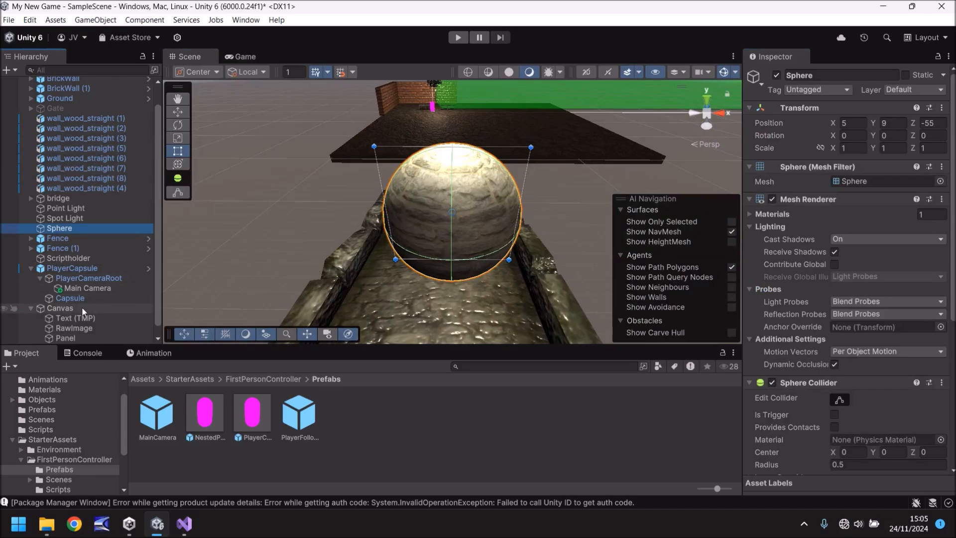
click(77, 337)
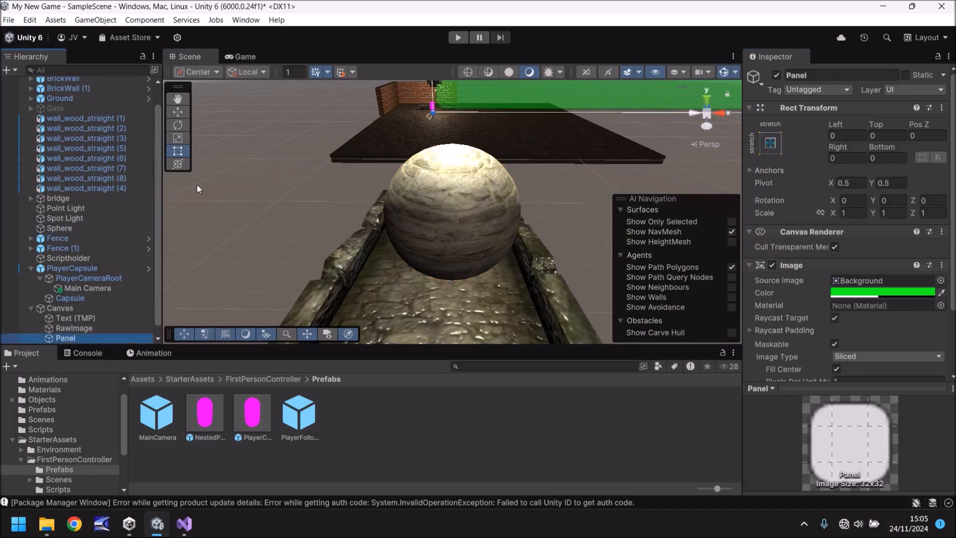
click(244, 57)
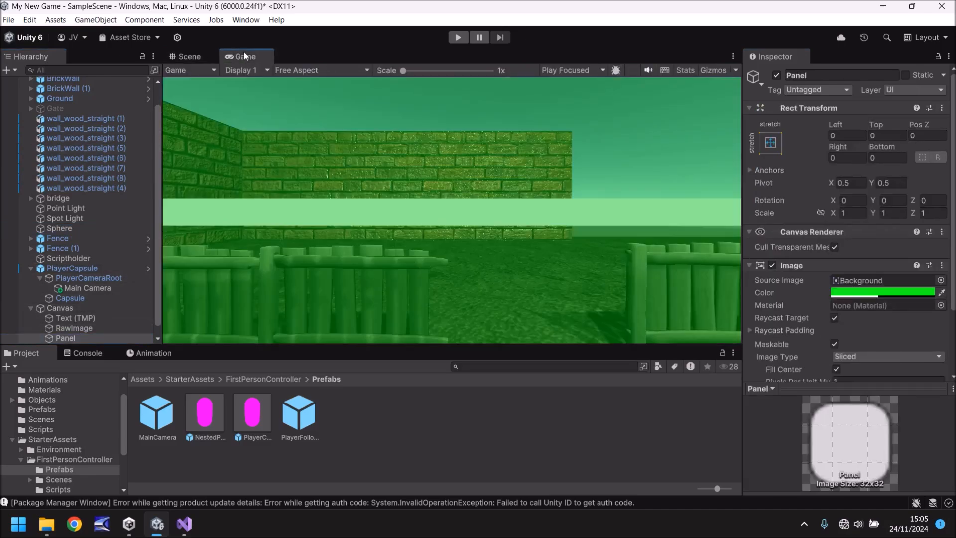
click(190, 58)
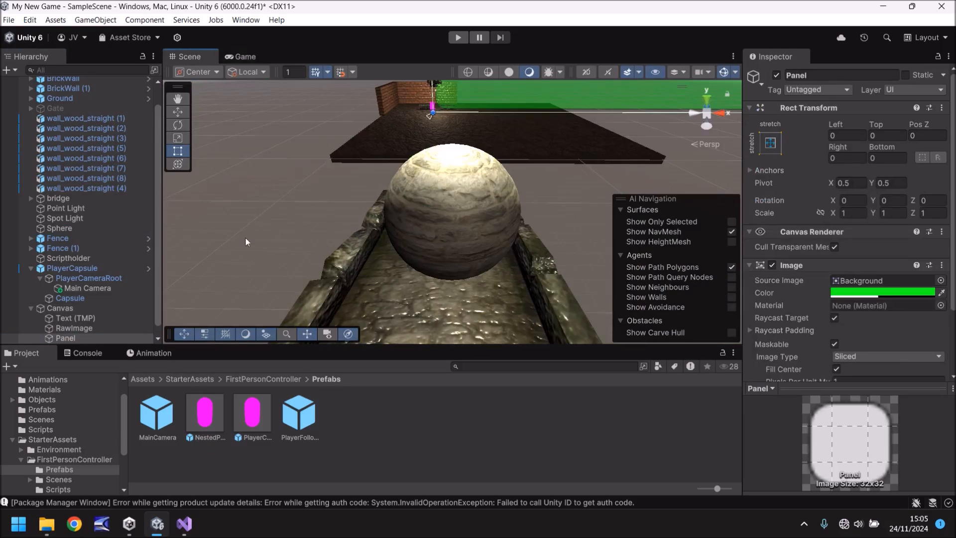
Step: Delete the RawImage and the Panel from the canvas
double_click(91, 317)
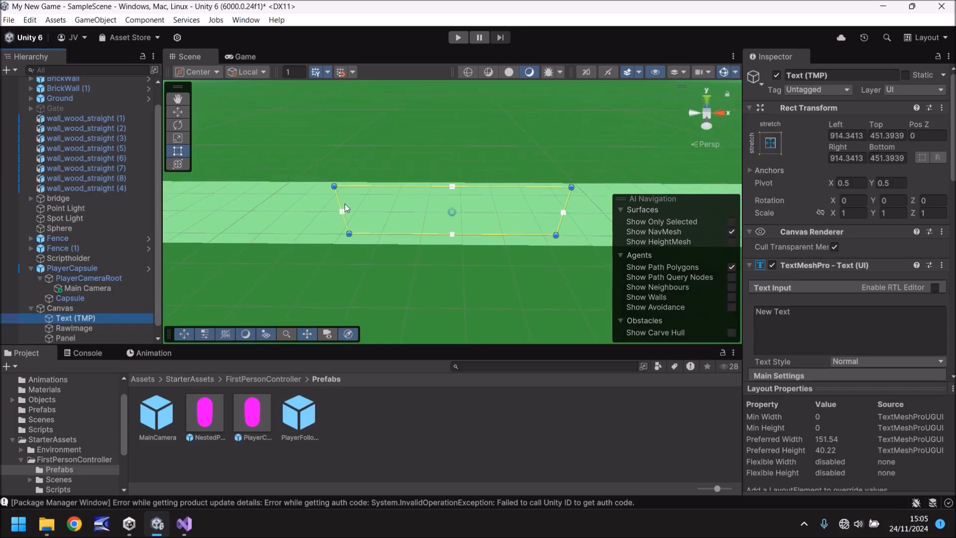
click(68, 327)
key(Delete)
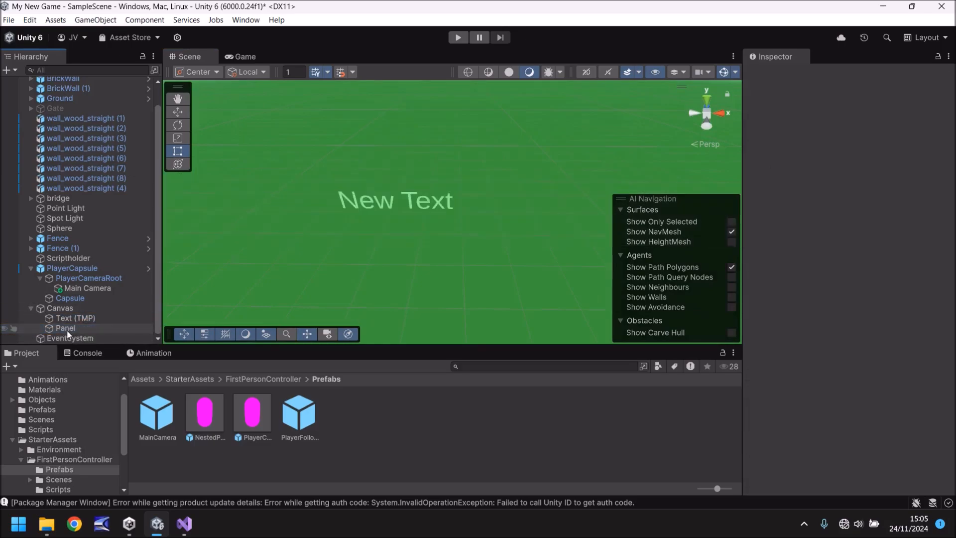
click(67, 328)
key(Delete)
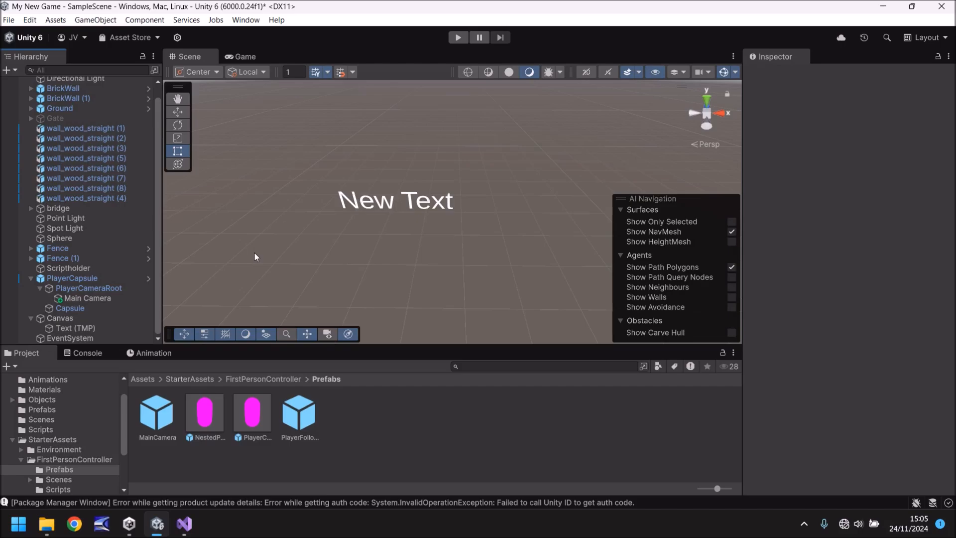